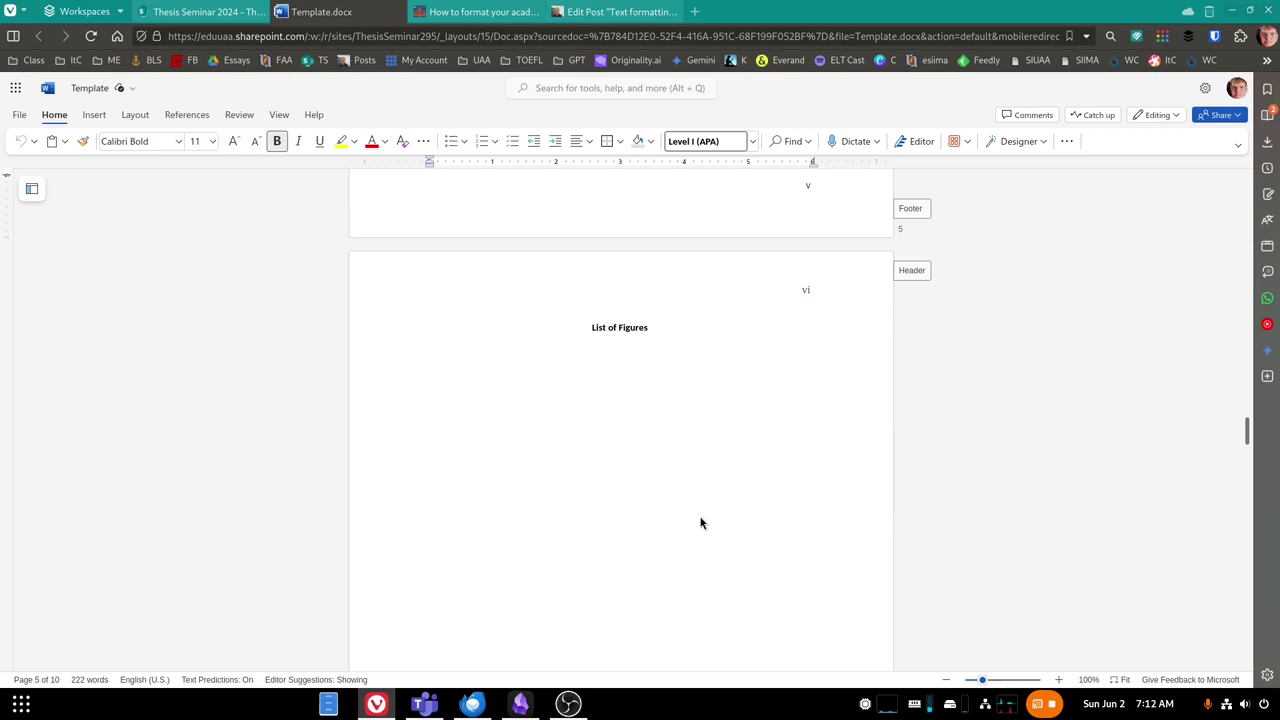
Scroll up from the List of Figures to the Table of Contents page listing headings through Appendix A.
scroll(643, 449, "up", 15)
scroll(644, 451, "down", 5)
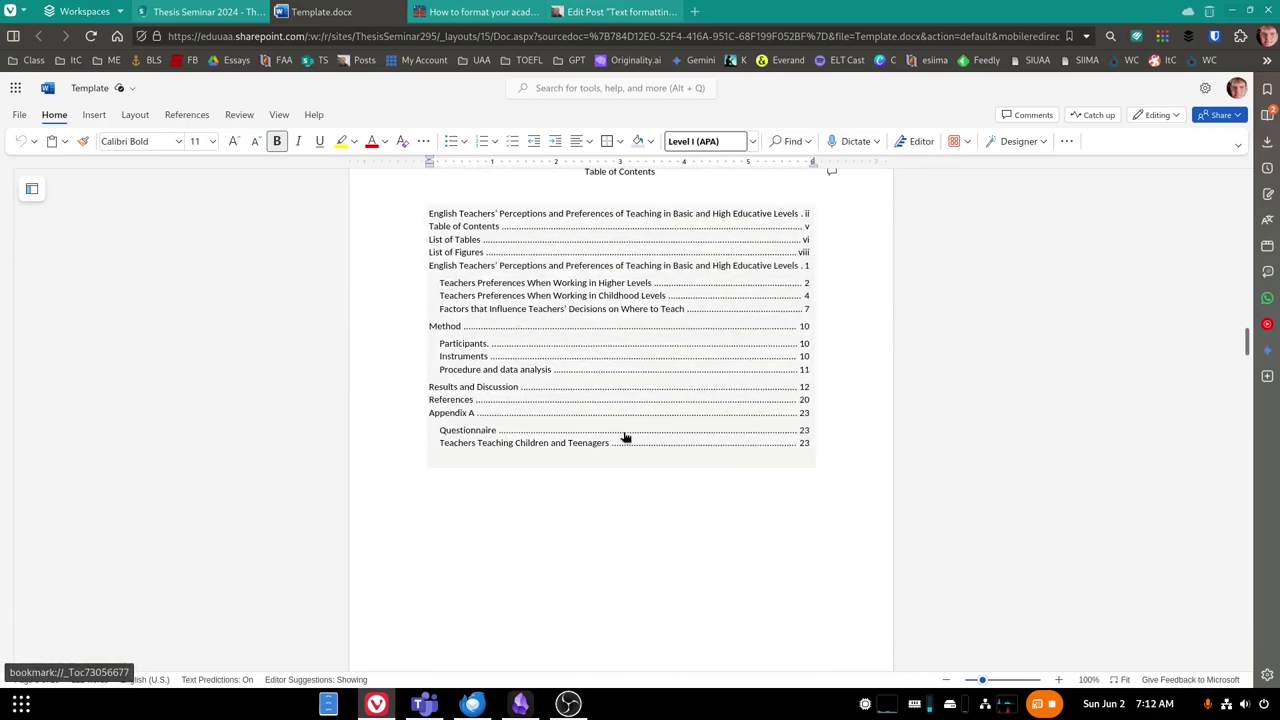
scroll(570, 388, "up", 1)
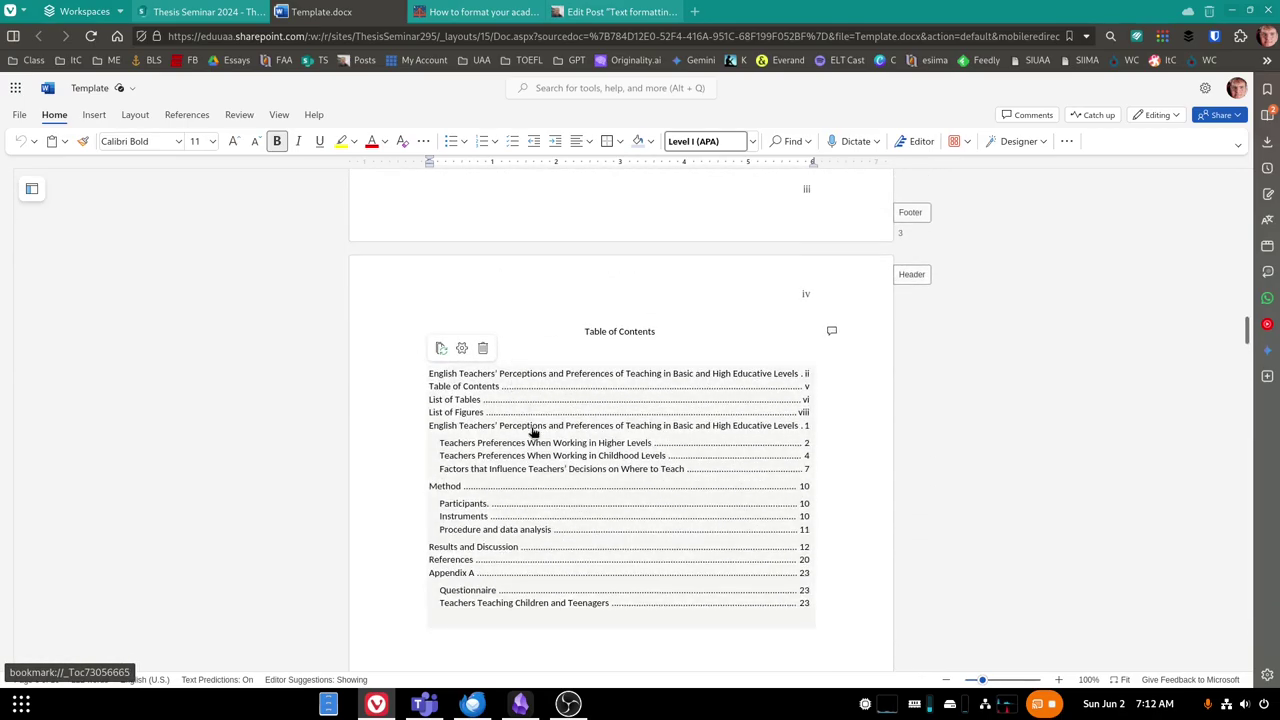
left_click(754, 142)
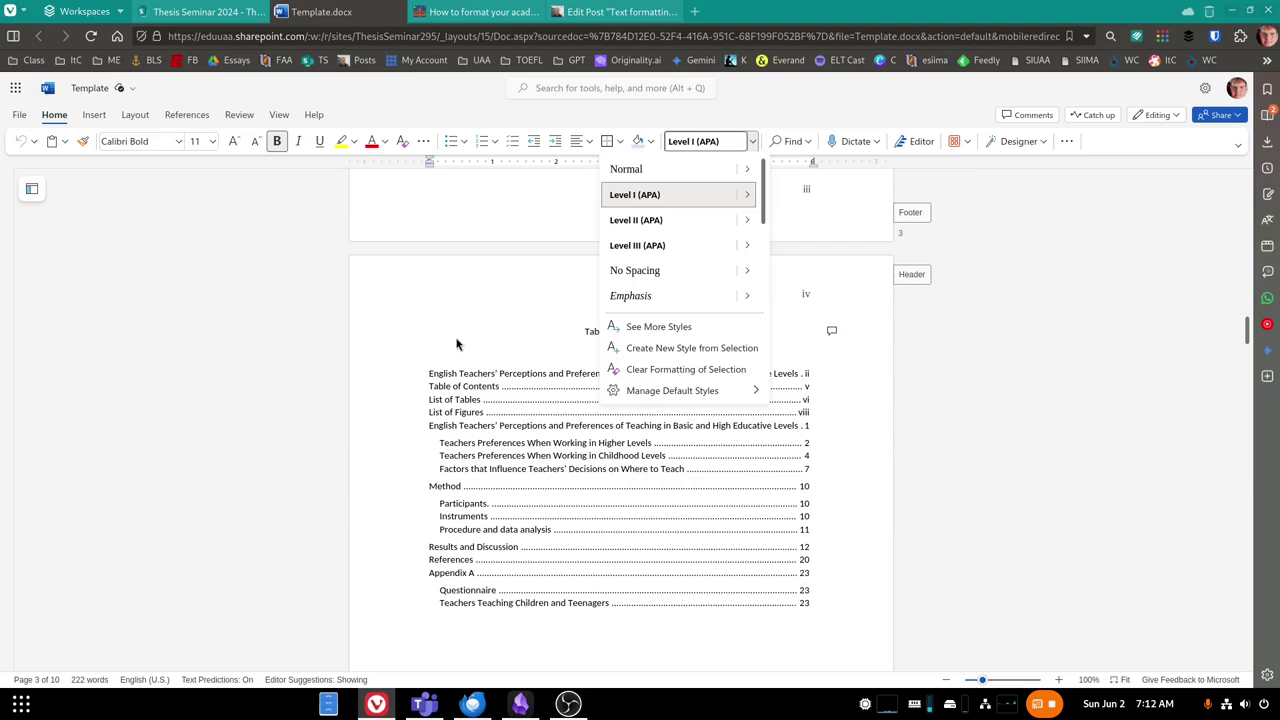
left_click(977, 448)
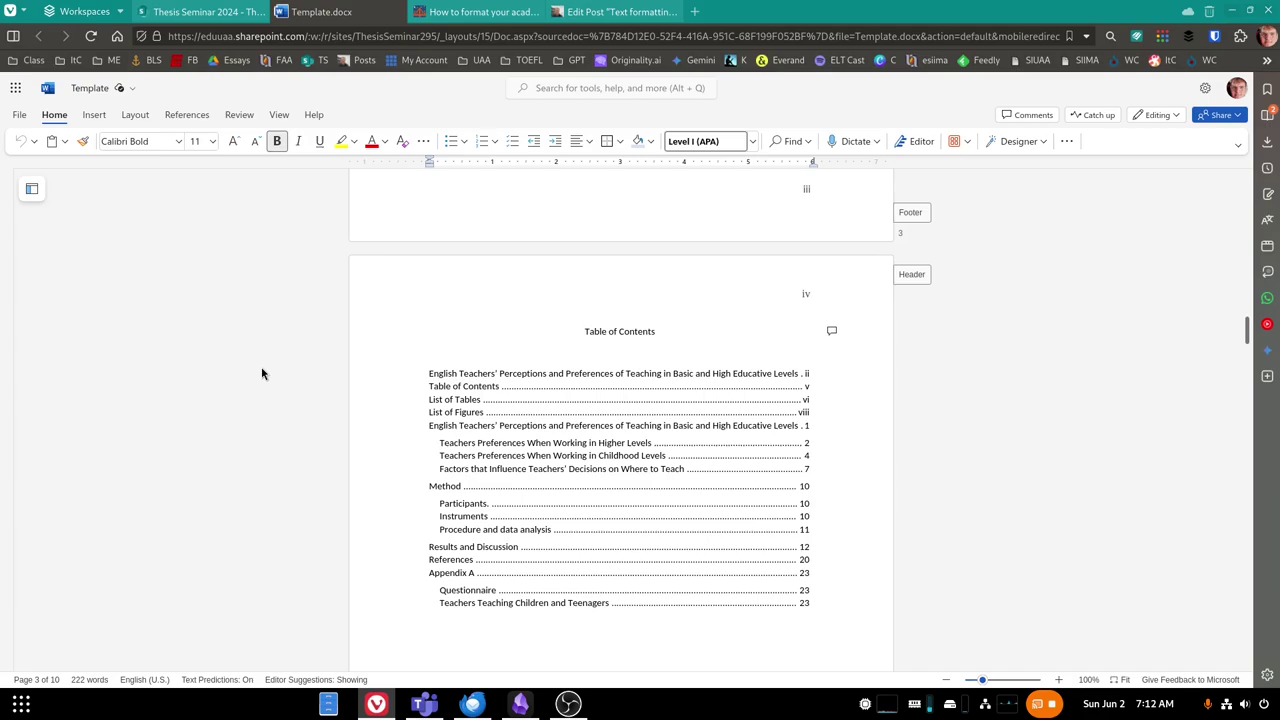
Scroll to the first body page and place the cursor in the Title heading.
scroll(726, 470, "up", 10)
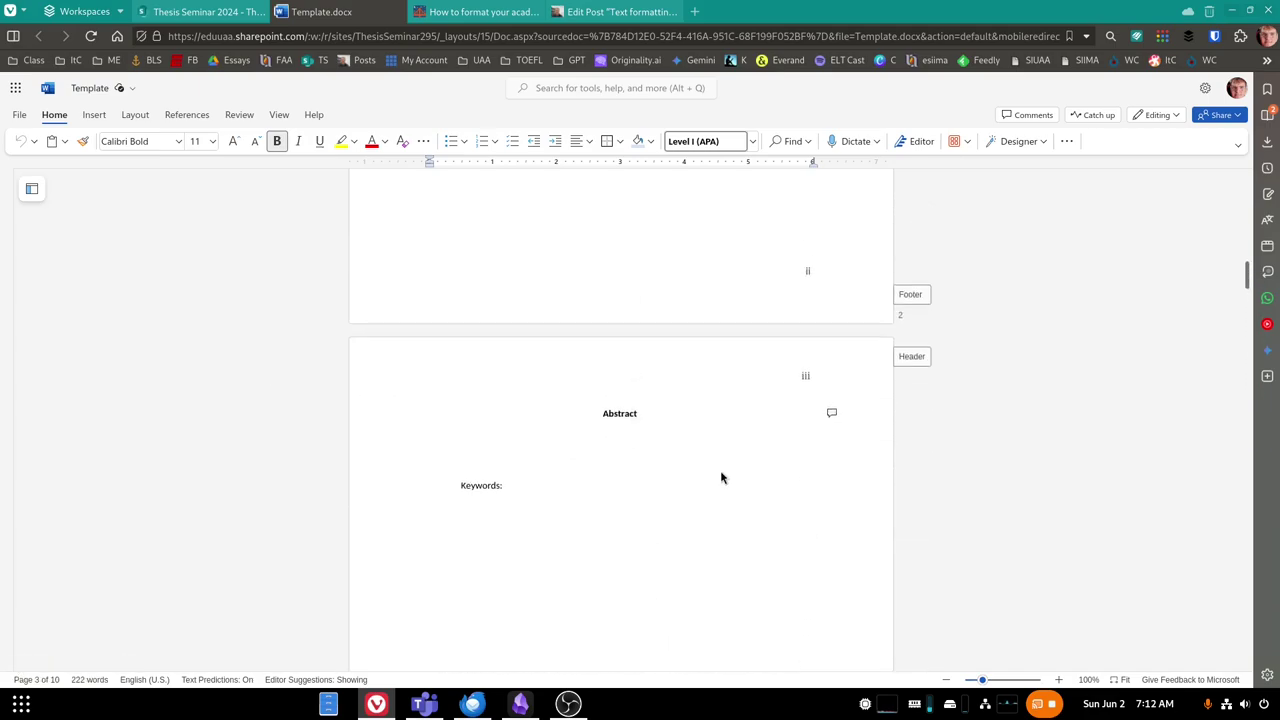
scroll(634, 393, "up", 3)
scroll(636, 397, "down", 12)
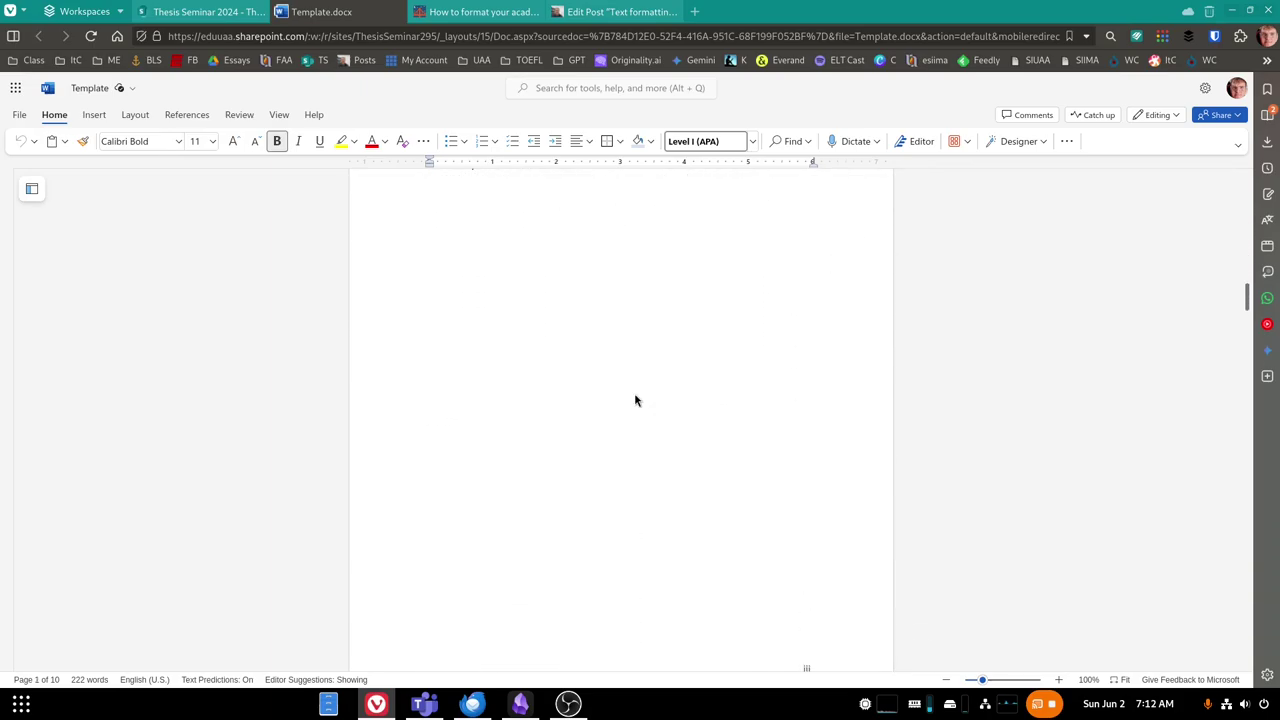
scroll(636, 397, "down", 10)
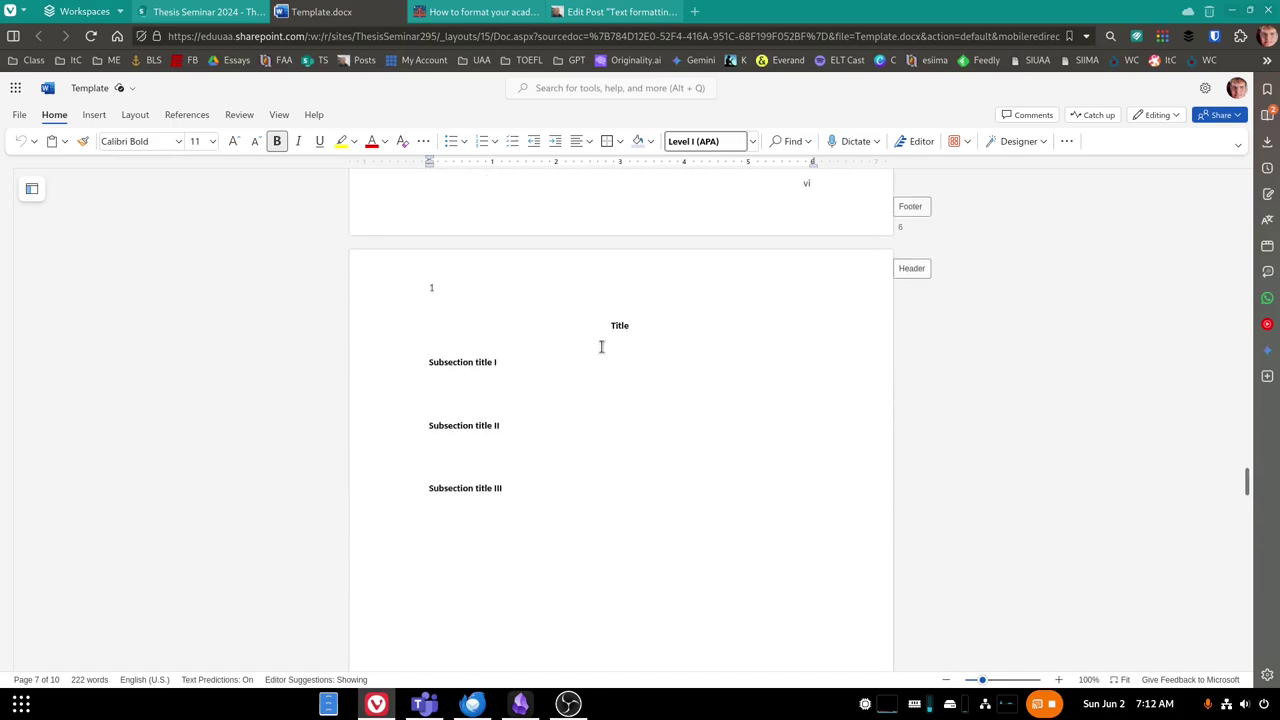
left_click(620, 325)
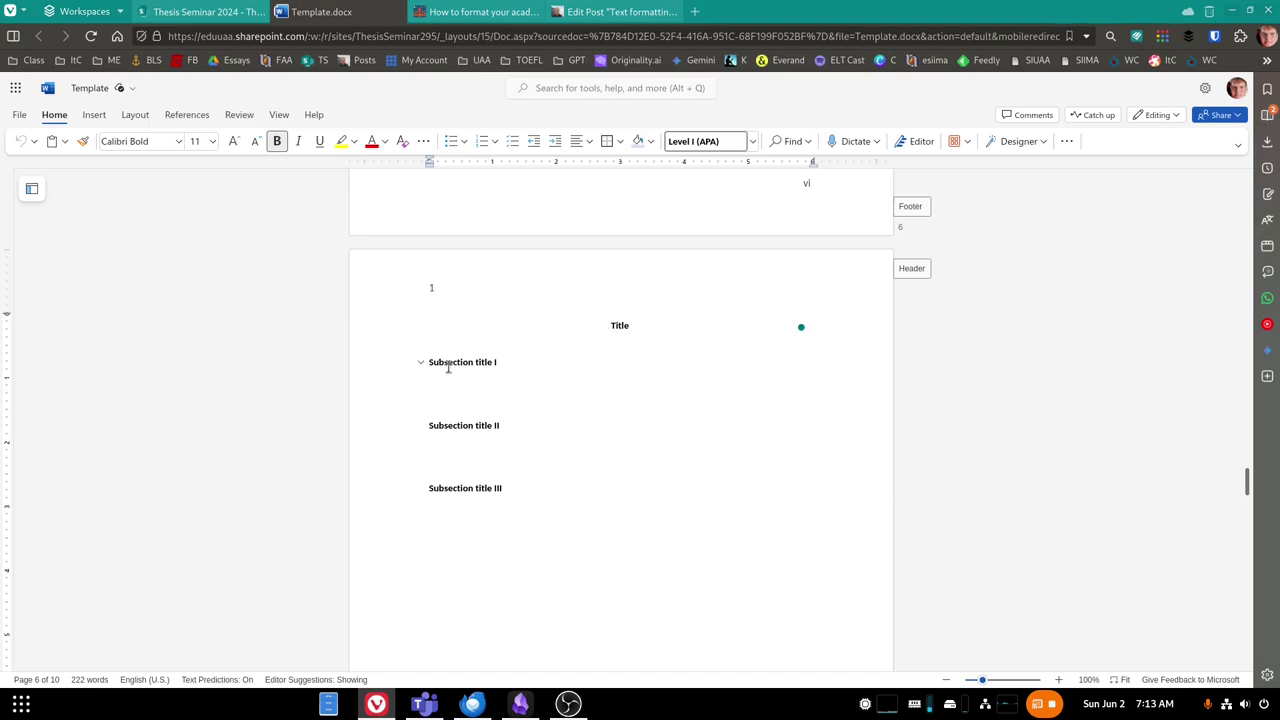
Select Subsection titles I, II and III to check their heading level.
left_click_drag(441, 364, 500, 362)
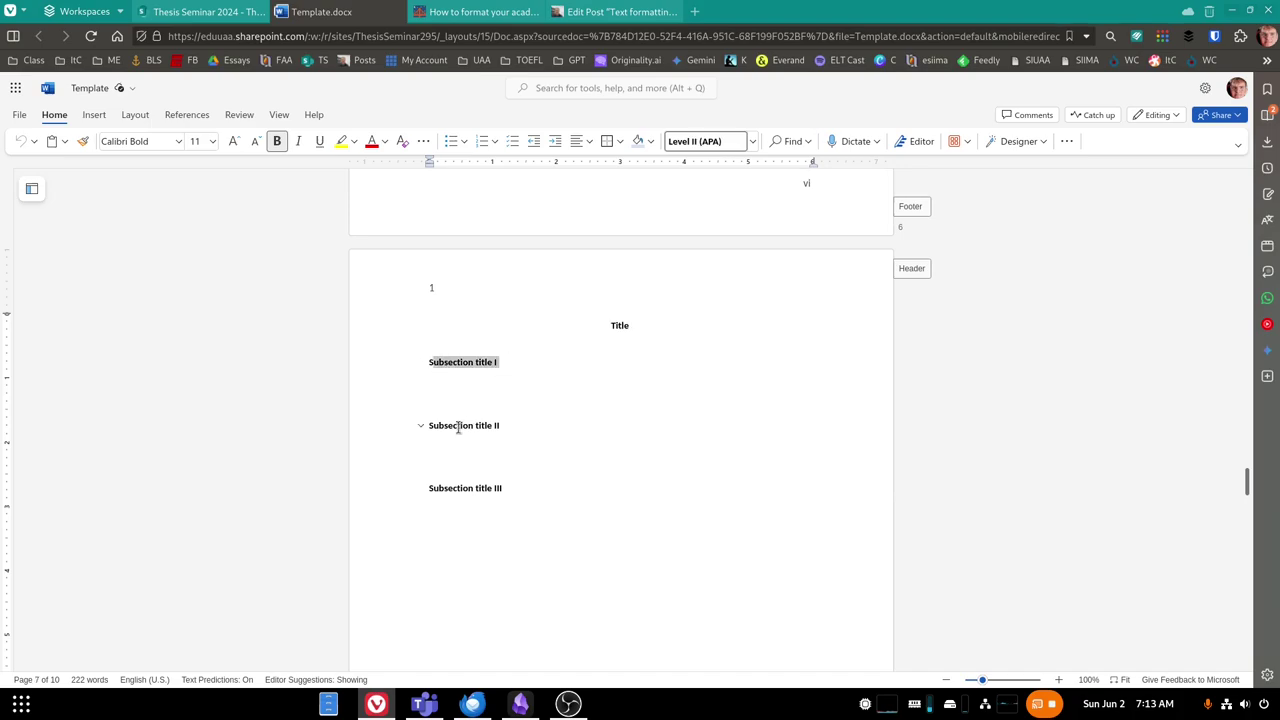
left_click_drag(447, 425, 500, 426)
left_click_drag(460, 489, 416, 490)
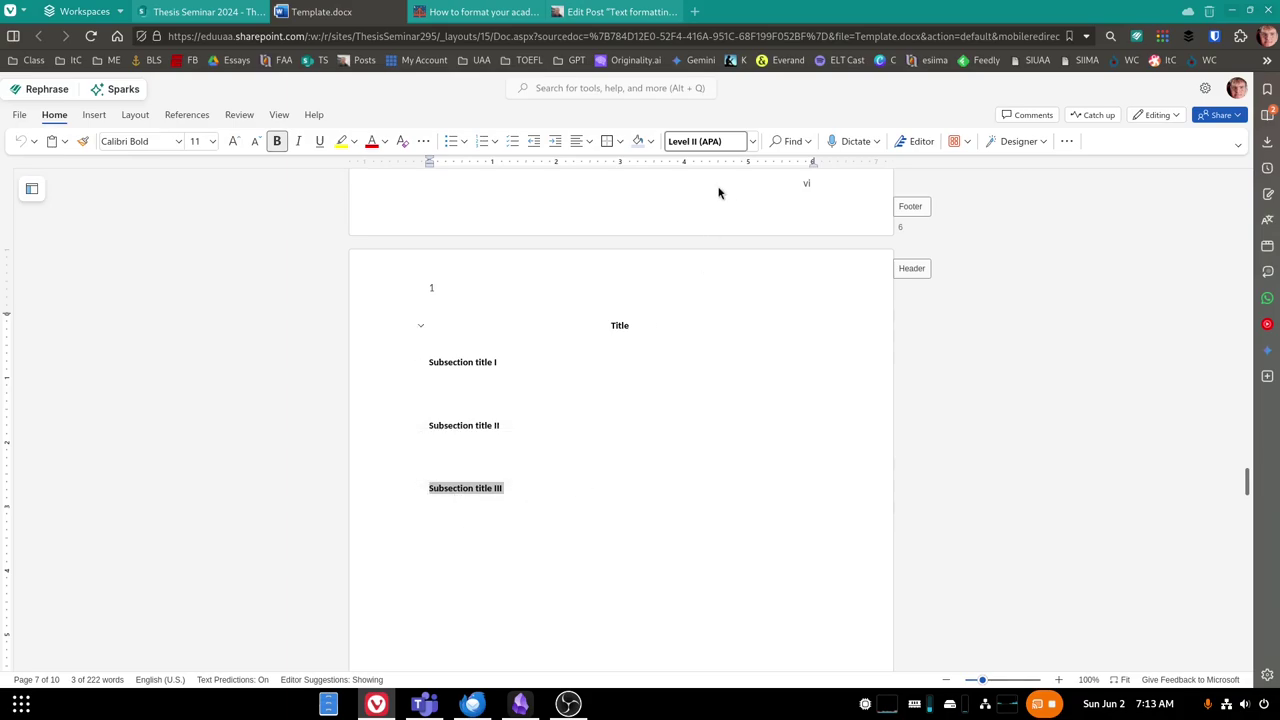
Compare the heading levels of Title and Subsection titles I–III in the Styles box.
left_click(752, 143)
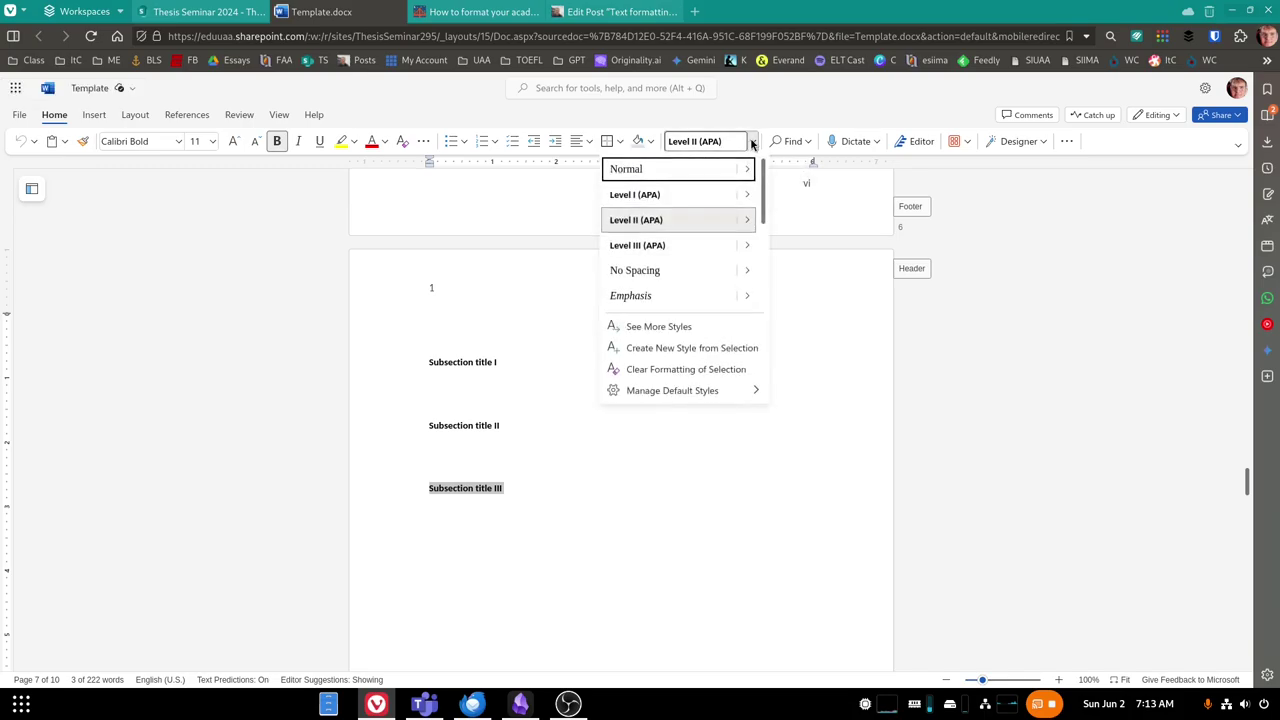
left_click(476, 401)
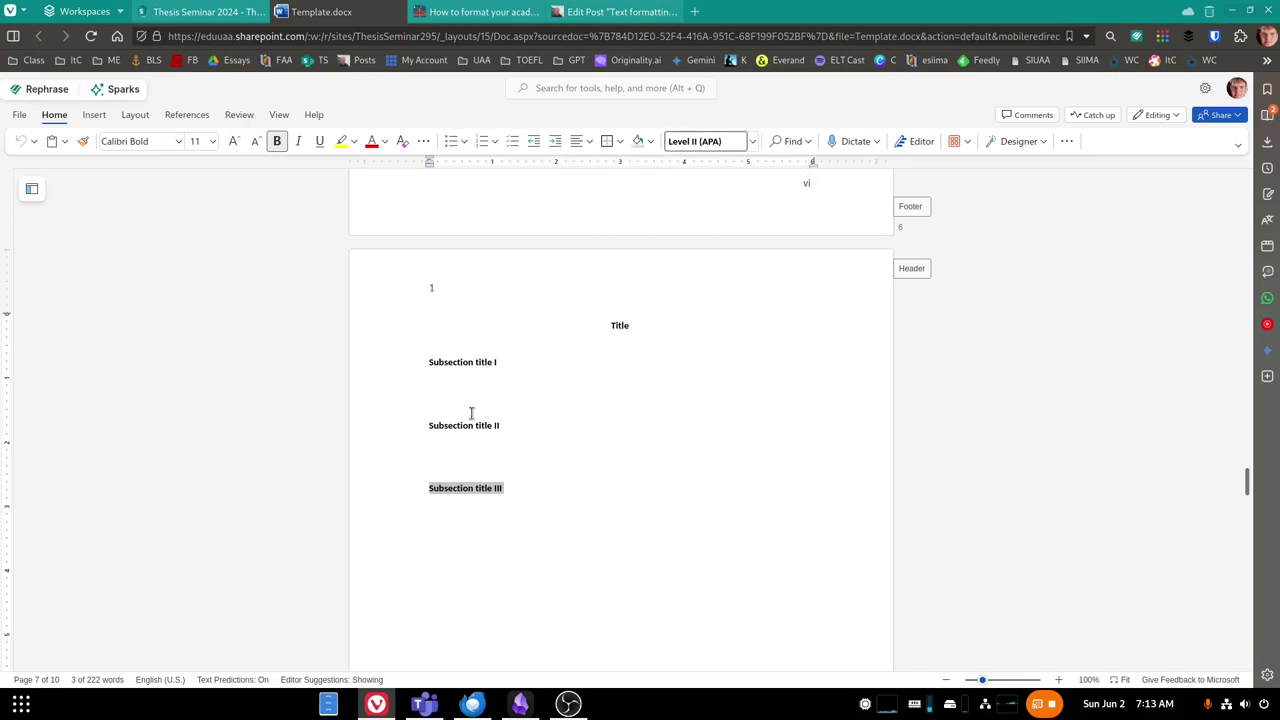
left_click(464, 382)
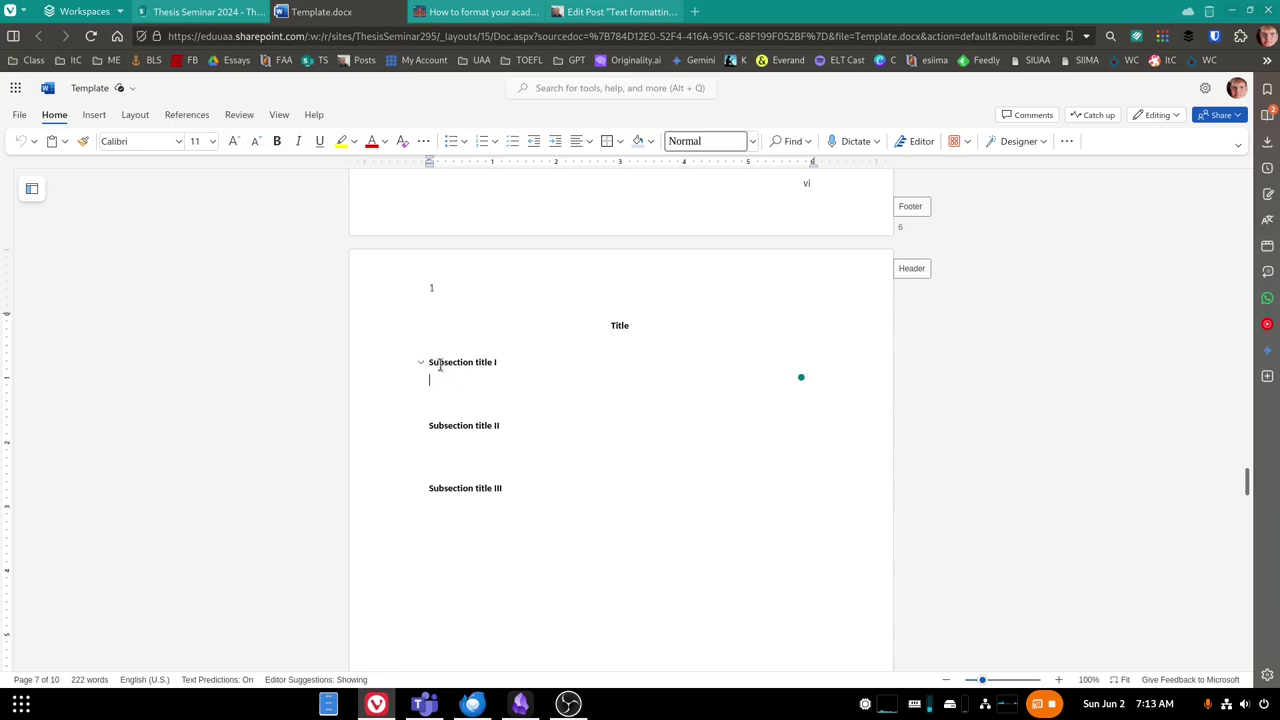
left_click_drag(439, 365, 496, 362)
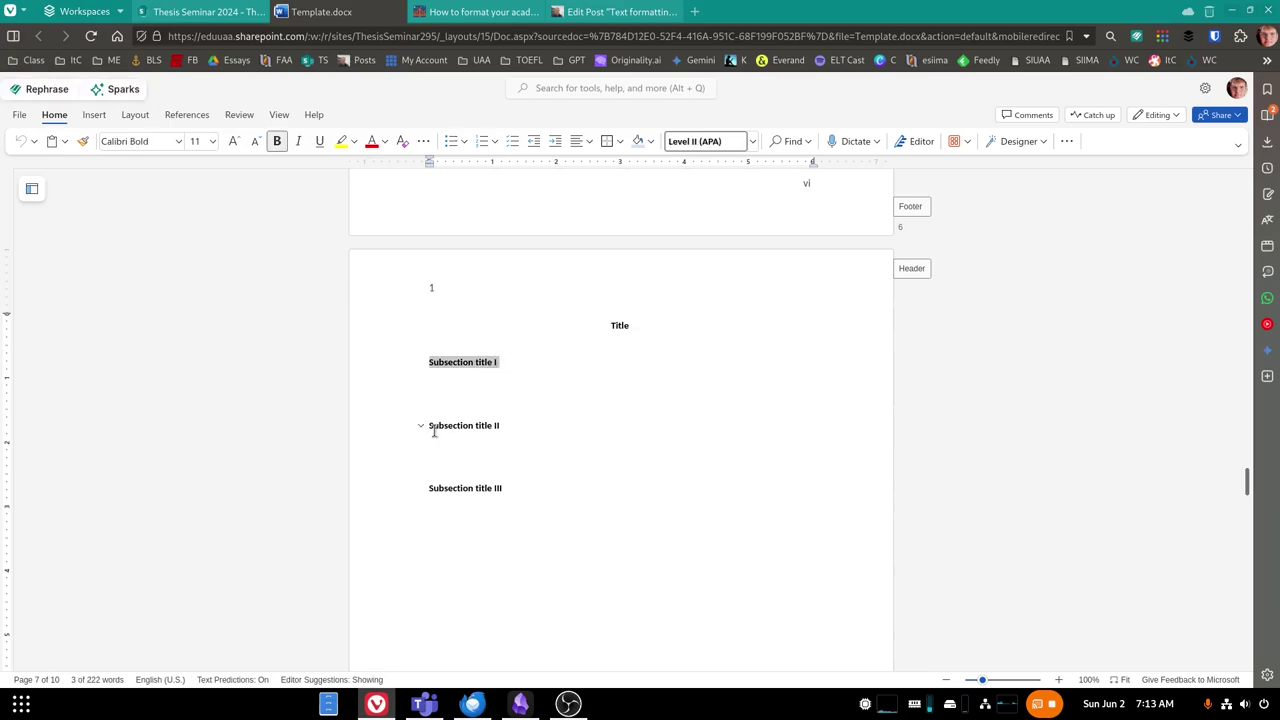
left_click_drag(434, 429, 498, 428)
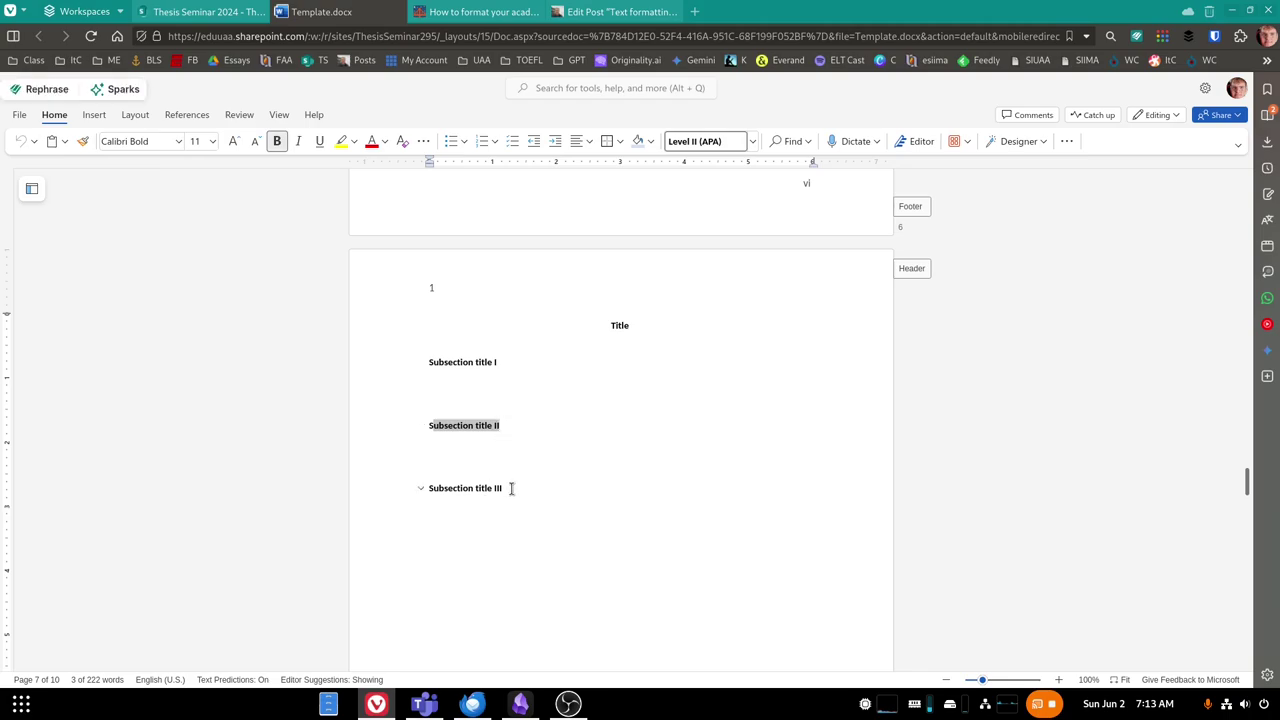
left_click_drag(509, 489, 431, 494)
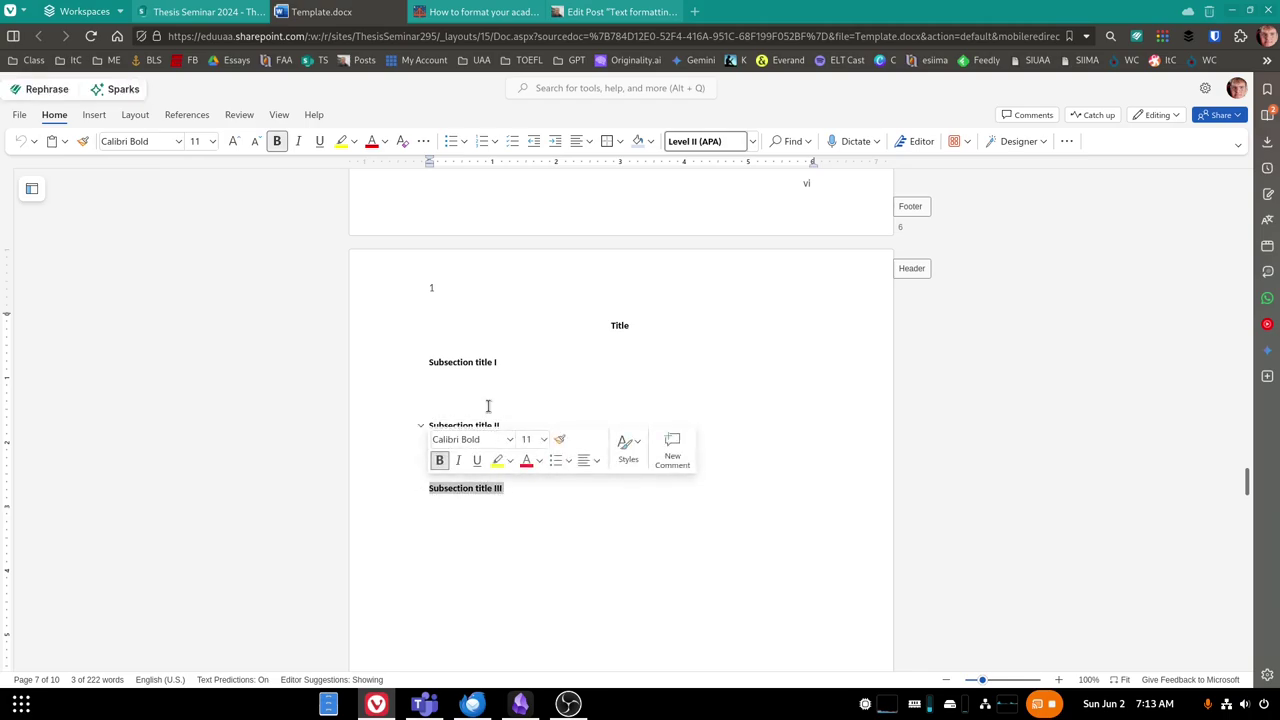
left_click_drag(612, 326, 638, 328)
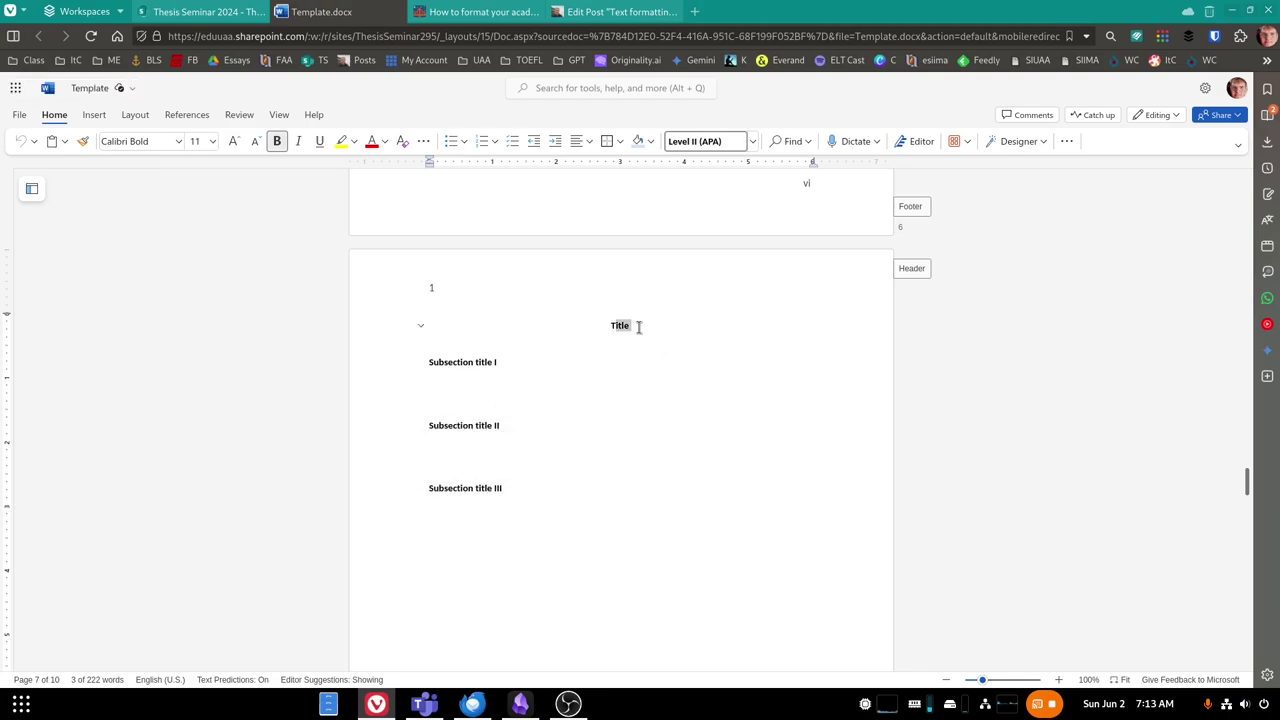
triple_click(460, 362)
left_click_drag(506, 424, 429, 428)
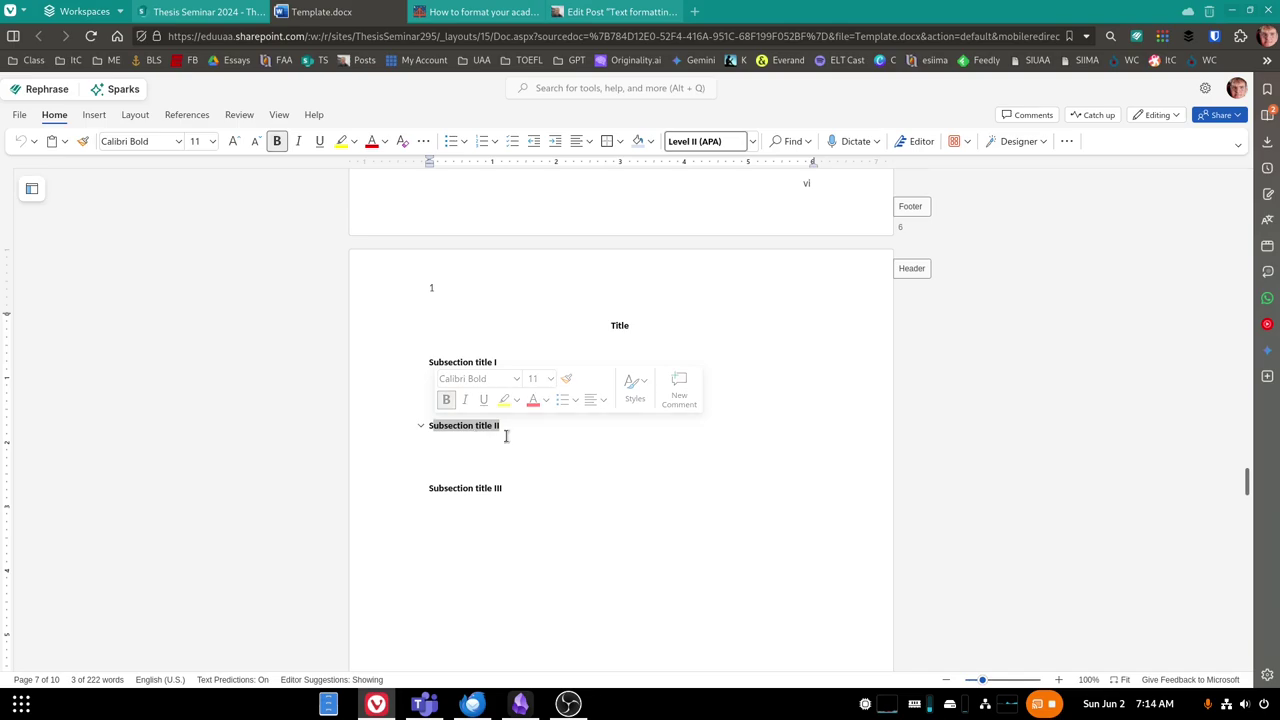
left_click(463, 381)
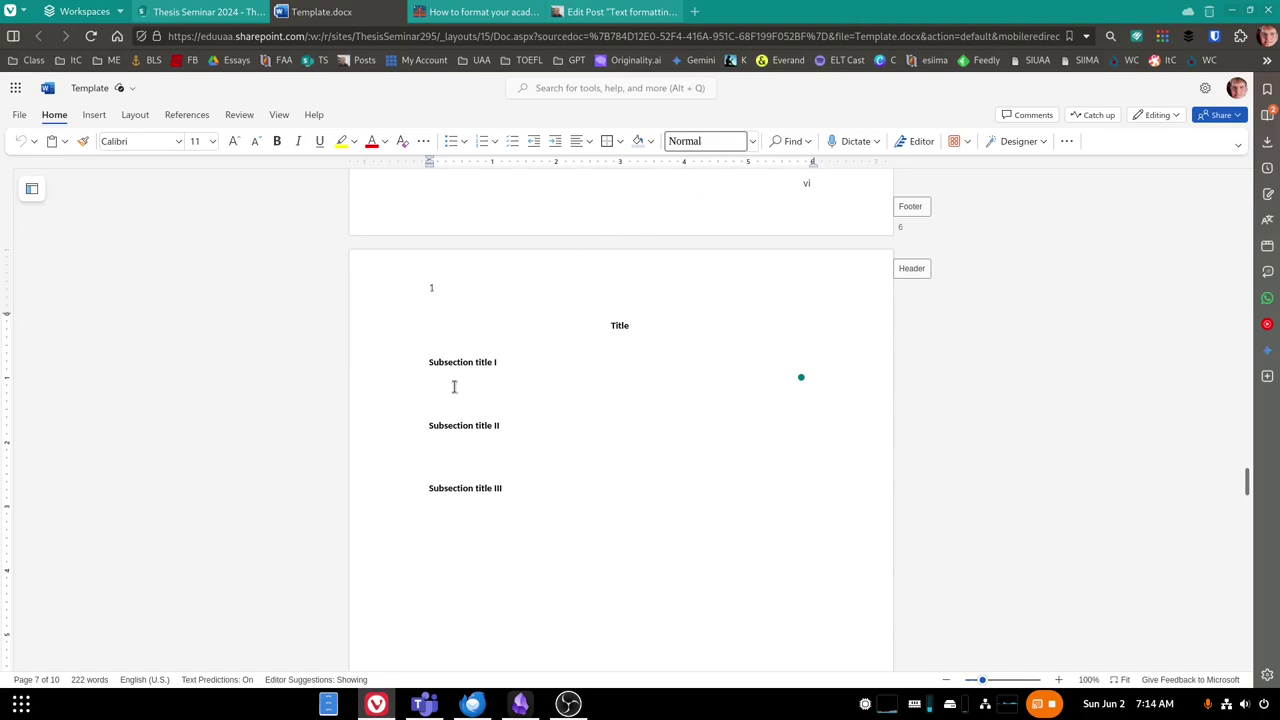
Preview the Level III (APA) style in the styles list, then close it unchanged.
left_click(752, 147)
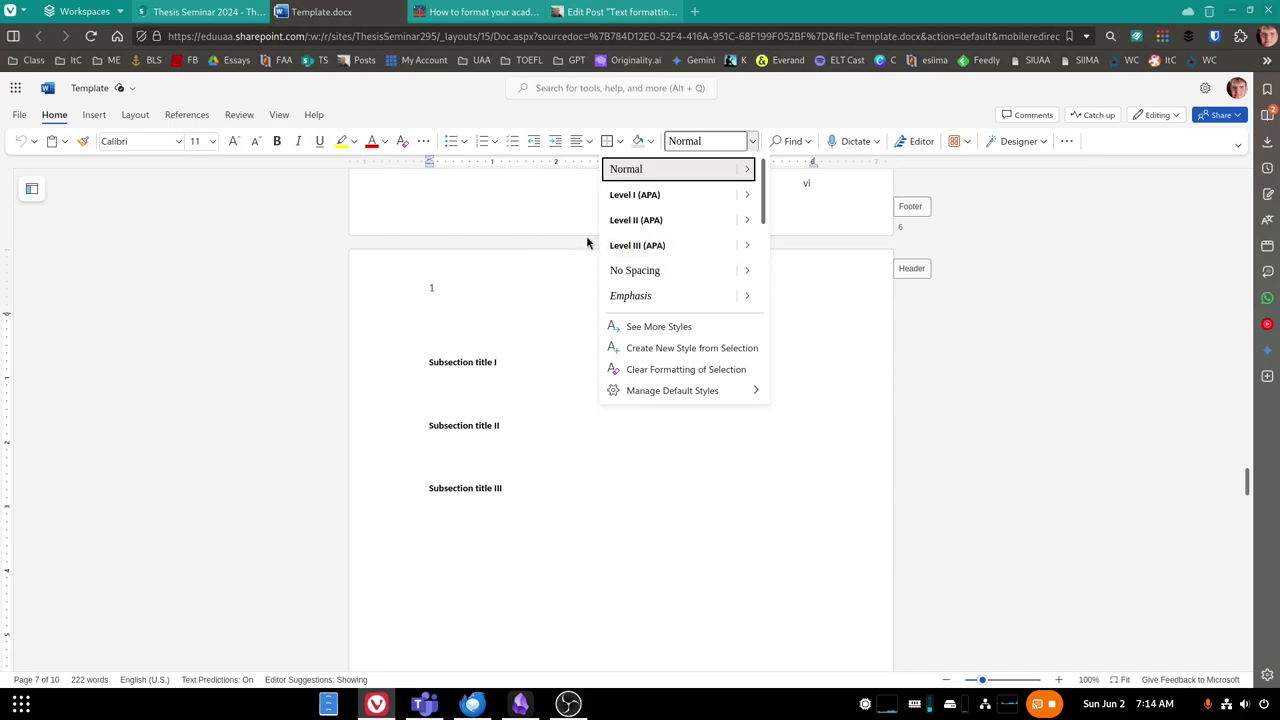
mouse_move(680, 245)
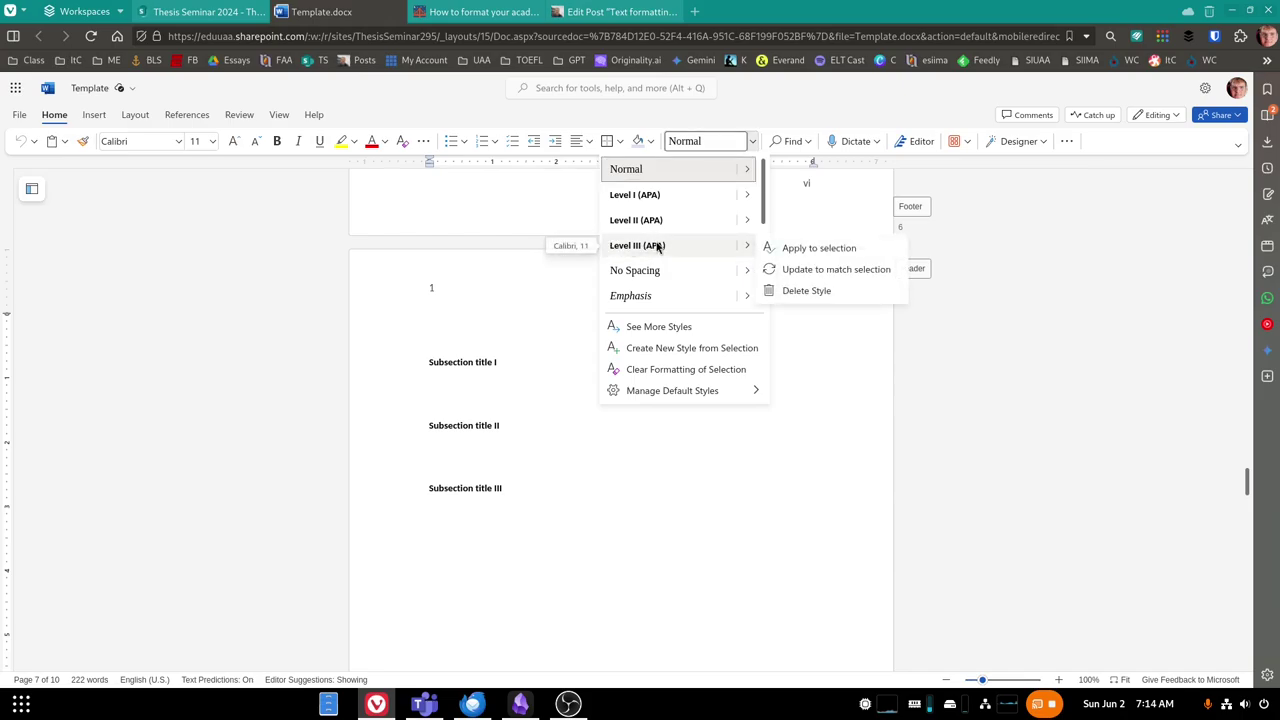
left_click(512, 390)
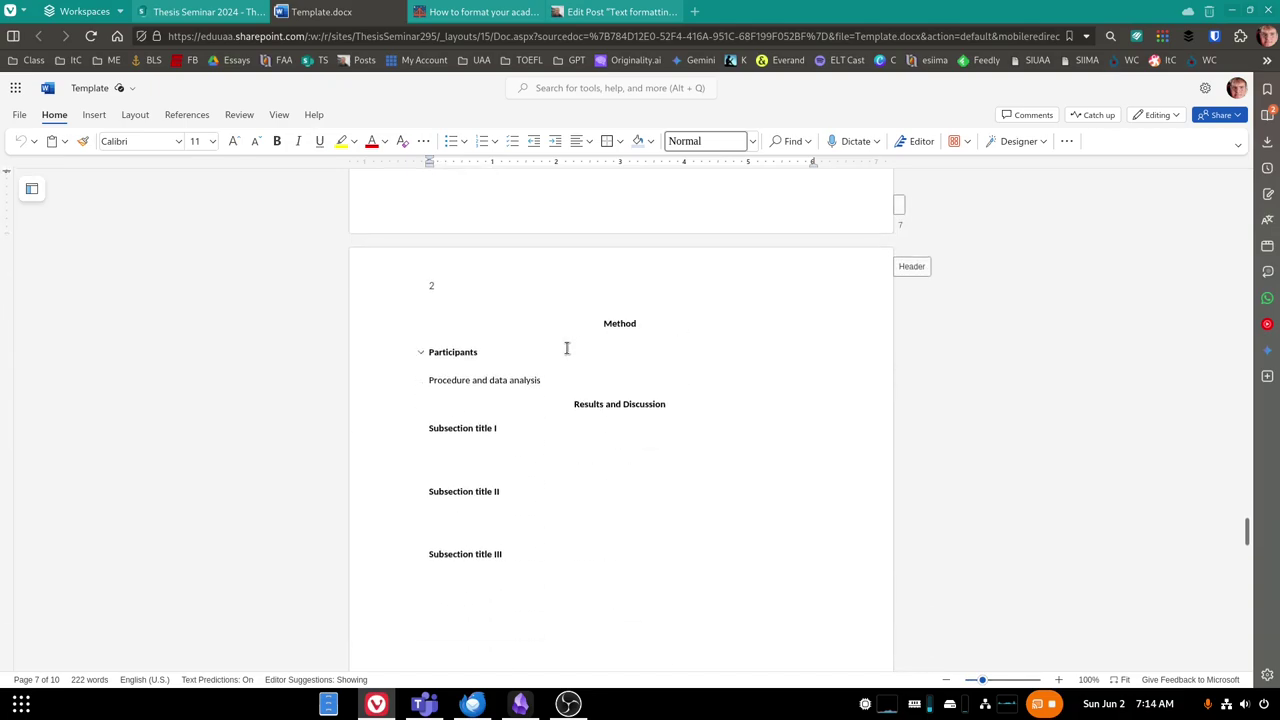
Place the insertion point before 'Procedure and data analysis' under Participants.
left_click(472, 381)
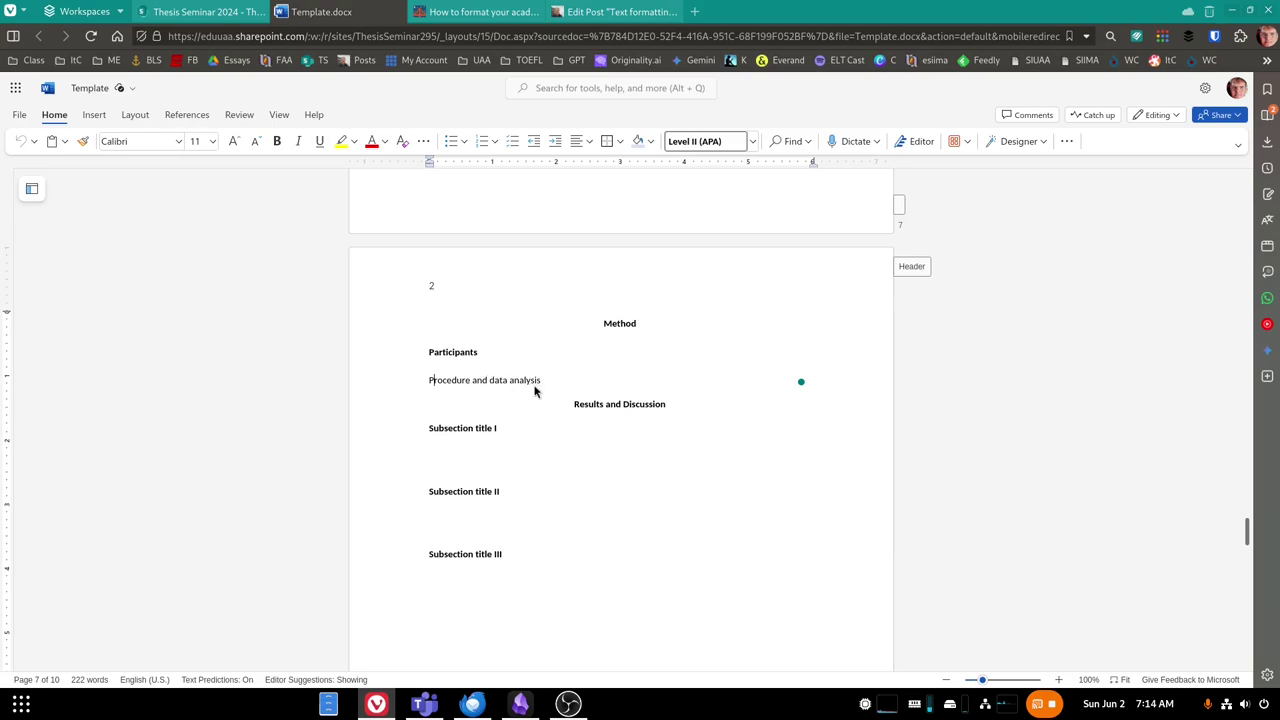
left_click_drag(489, 381, 560, 383)
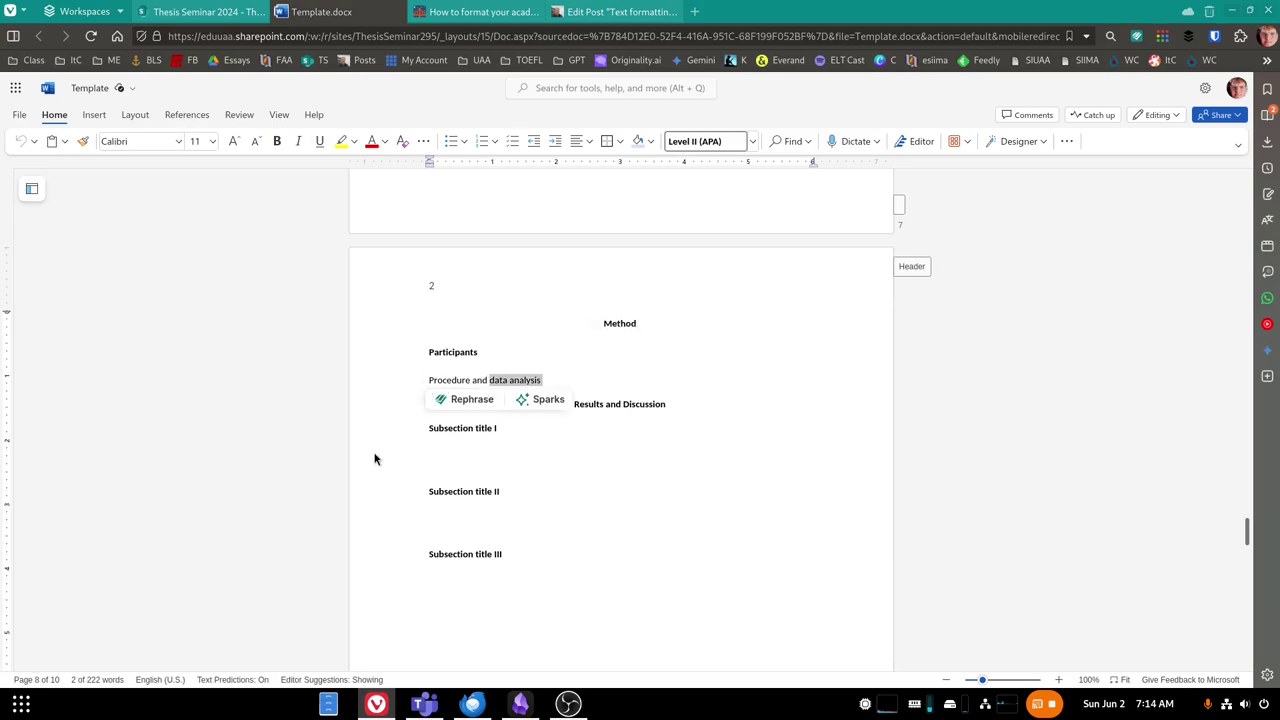
left_click(431, 380)
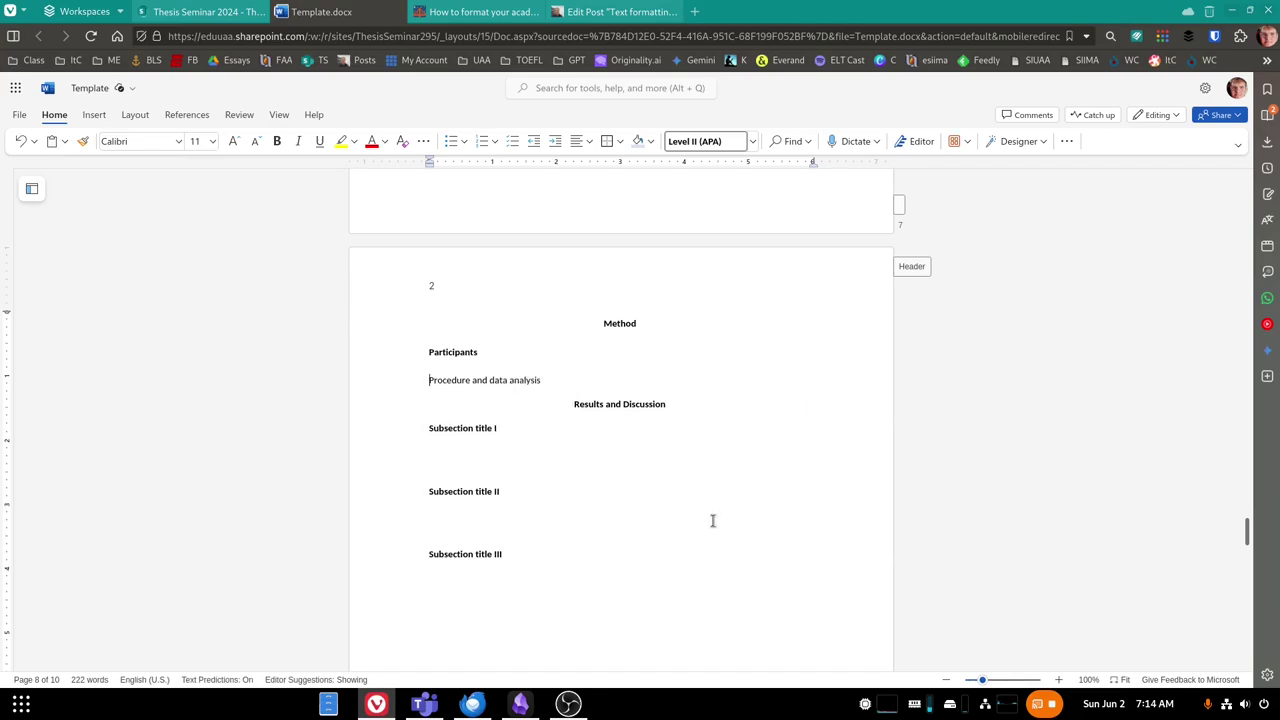
Replace 'Procedure and data analysis' with the lines 'Instruments and Procedure' and 'Data Analysis'.
key("Return")
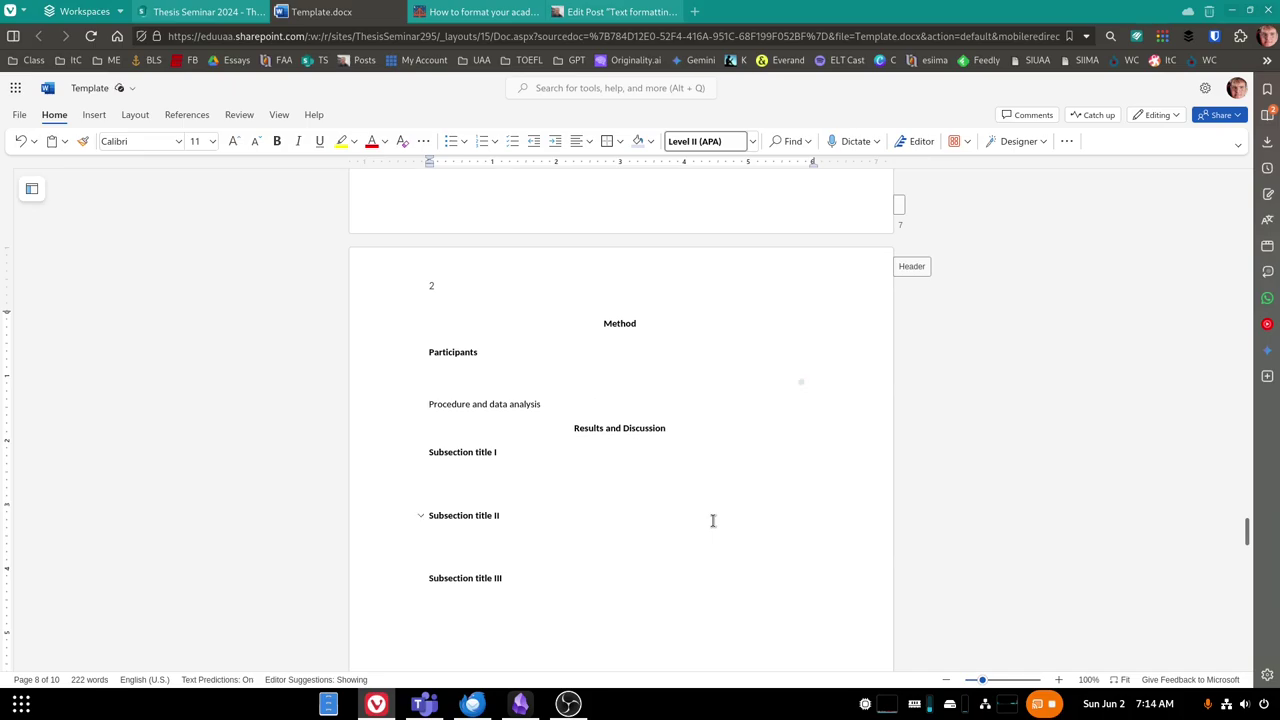
type("P")
key("BackSpace")
type("Instruc")
key("BackSpace")
type("uments and Procedure")
key("Return")
type("Data Analysis")
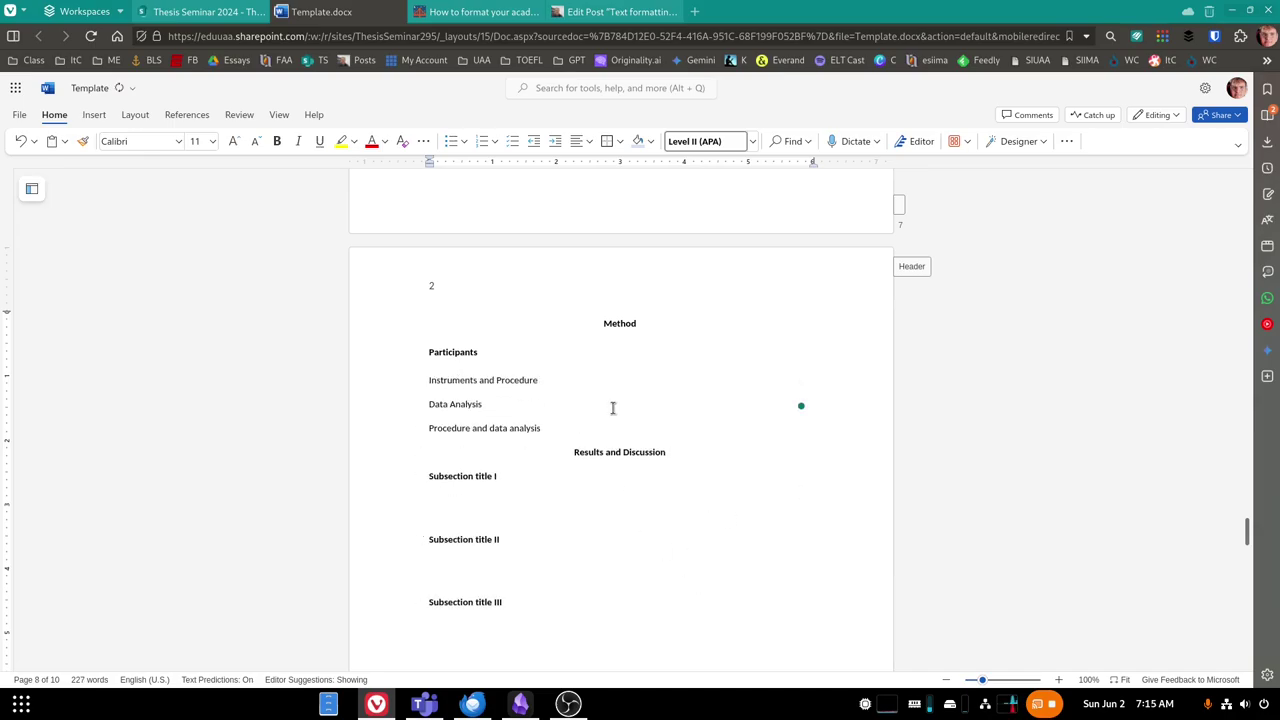
key("BackSpace")
key("BackSpace")
key("BackSpace")
key("BackSpace")
key("BackSpace")
key("BackSpace")
key("BackSpace")
key("BackSpace")
key("BackSpace")
key("BackSpace")
key("BackSpace")
key("BackSpace")
key("BackSpace")
key("BackSpace")
key("BackSpace")
key("BackSpace")
key("BackSpace")
key("BackSpace")
key("BackSpace")
key("BackSpace")
mouse_move(428, 378)
left_mouse_down()
mouse_move(541, 376)
mouse_move(451, 370)
left_mouse_up()
left_click(543, 380)
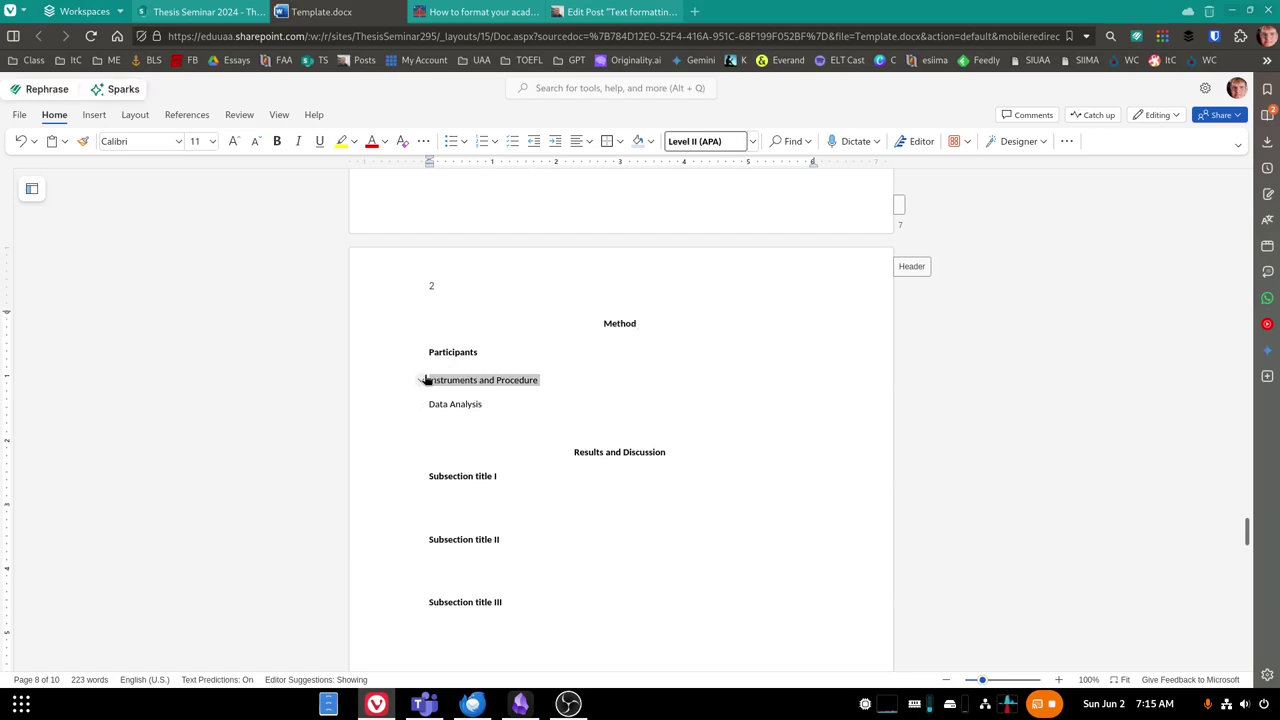
Make 'Instruments and Procedure' and 'Data Analysis' Level II (APA) headings.
left_click(755, 145)
left_click(628, 216)
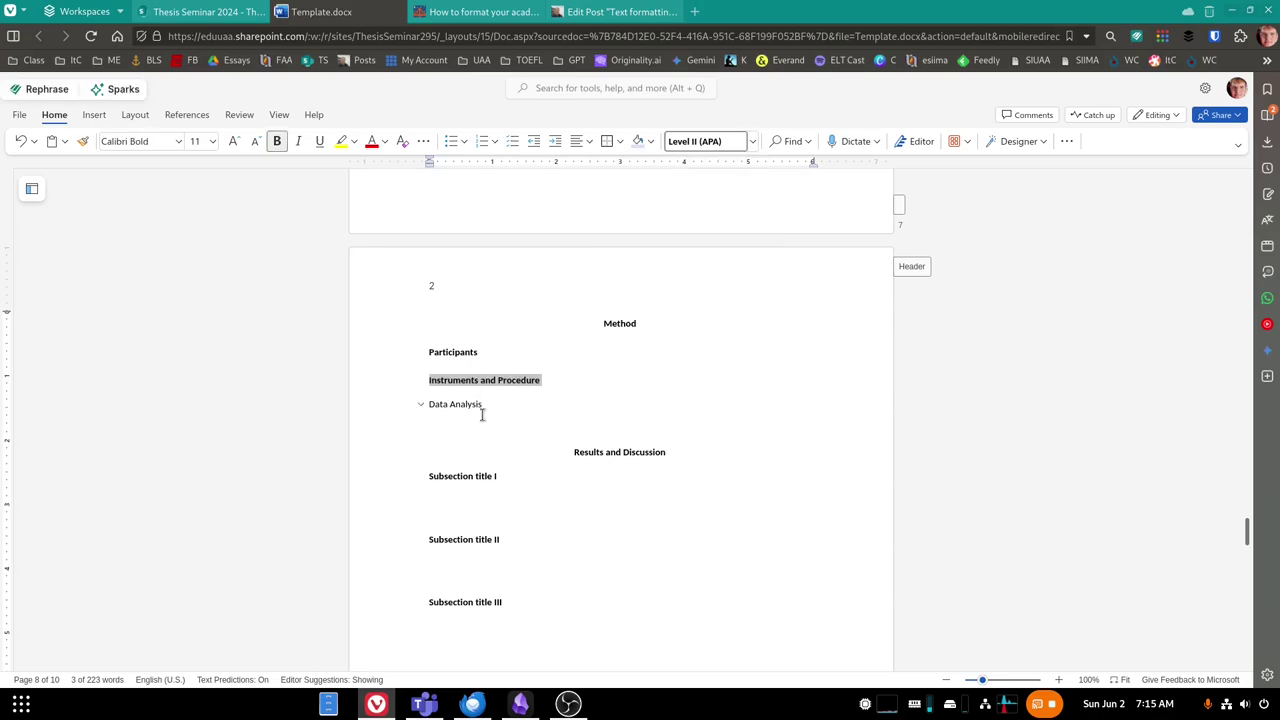
left_click_drag(503, 406, 424, 406)
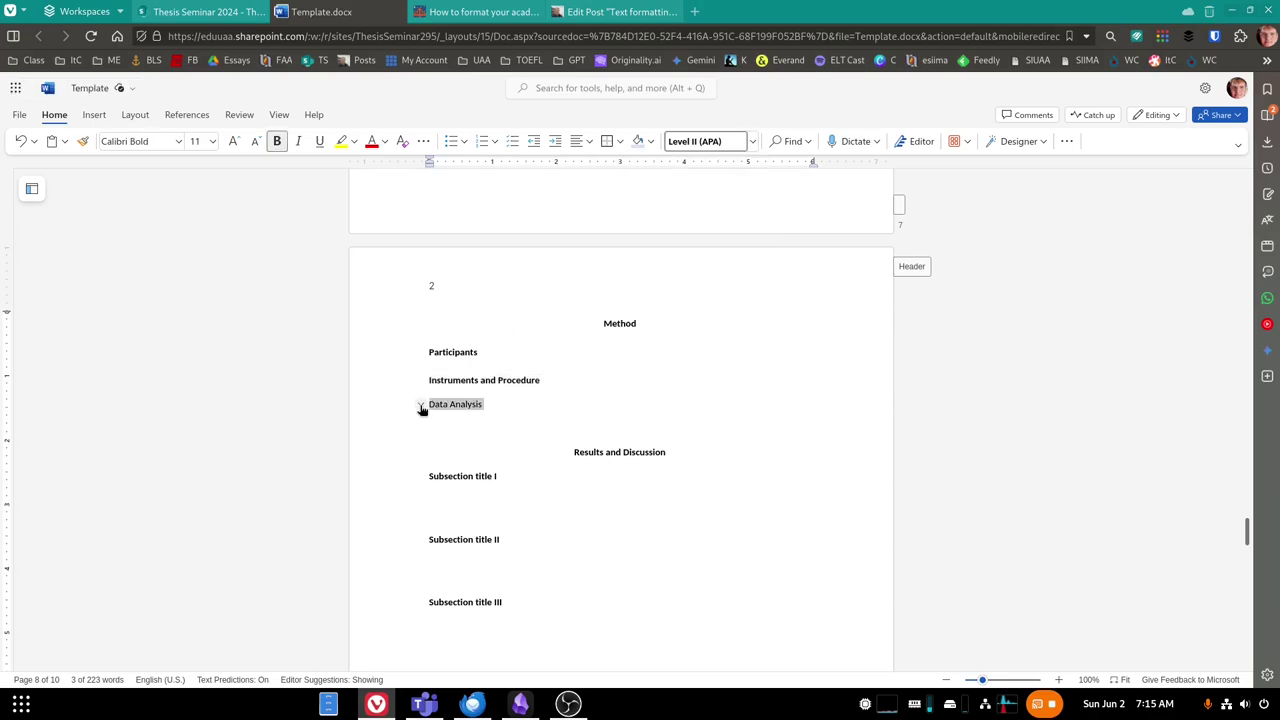
left_click(752, 143)
left_click(631, 224)
left_click(512, 416)
Add blank lines after 'Instruments and Procedure' and after Participants.
left_click(571, 384)
key("Return")
left_click(520, 352)
key("Return")
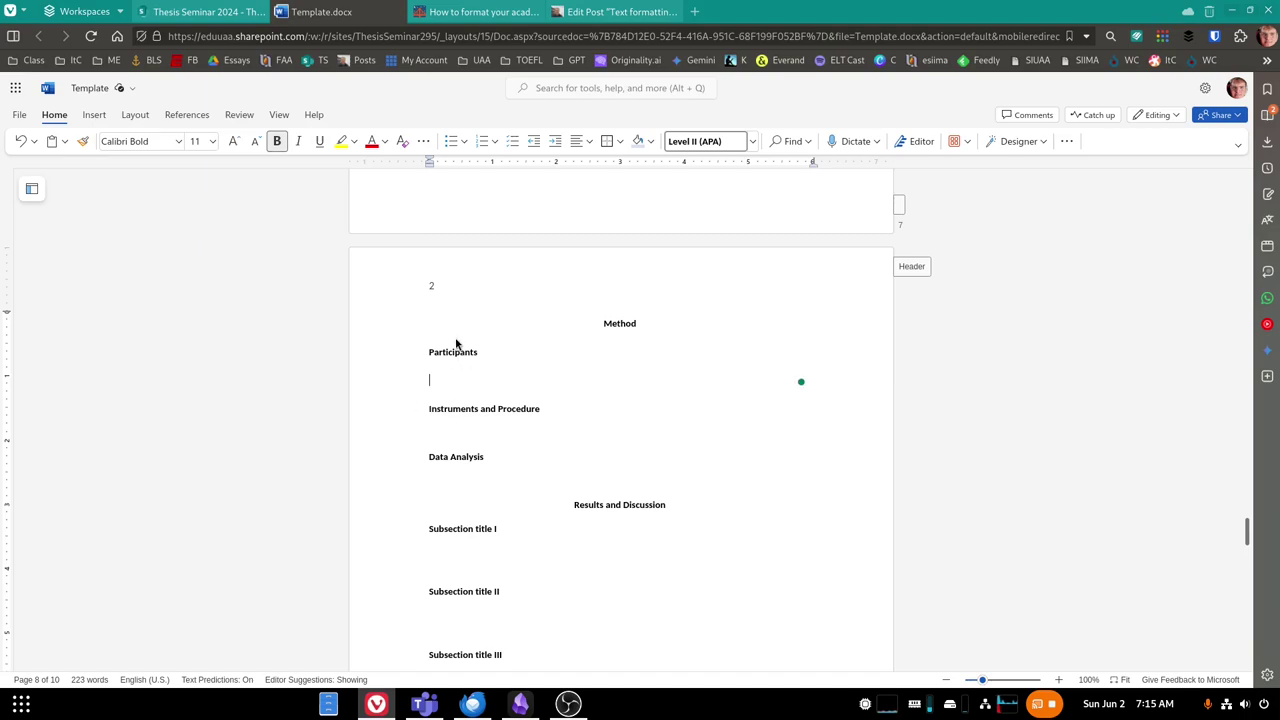
Make the blank lines under Participants and Instruments and Procedure Normal style.
left_click(754, 145)
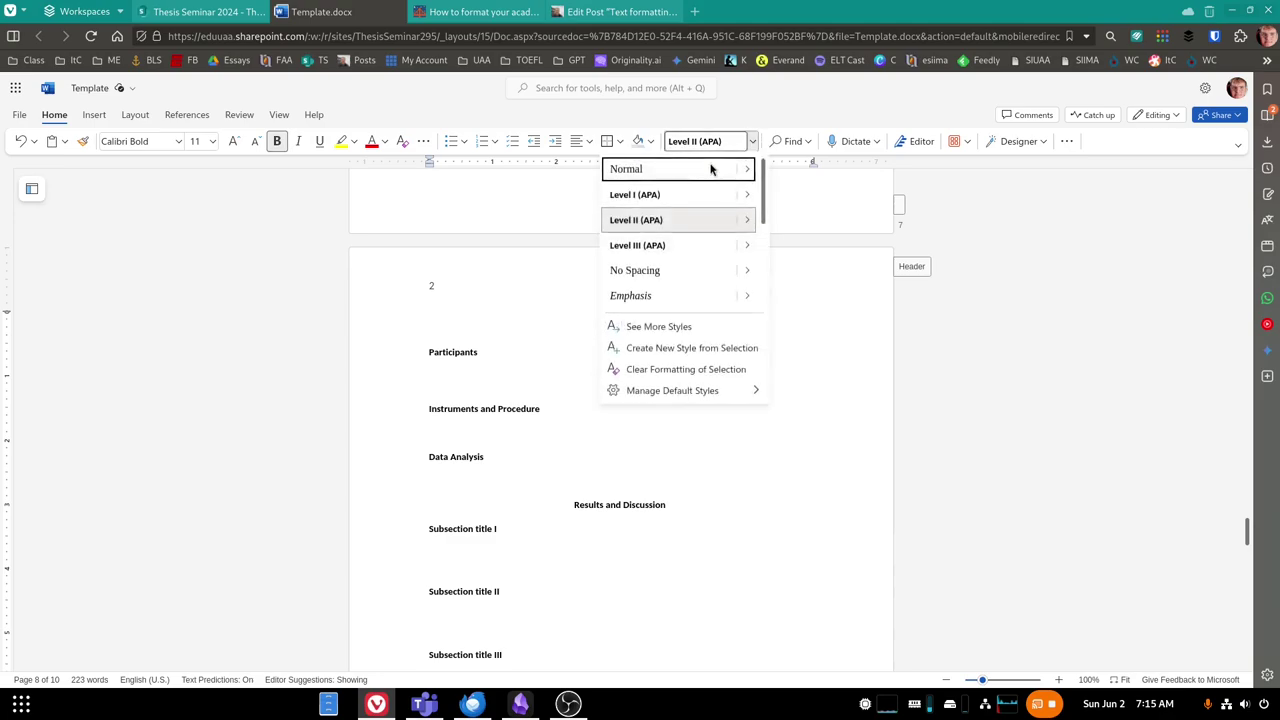
left_click(645, 172)
left_click(559, 397)
key("Return")
left_click(754, 145)
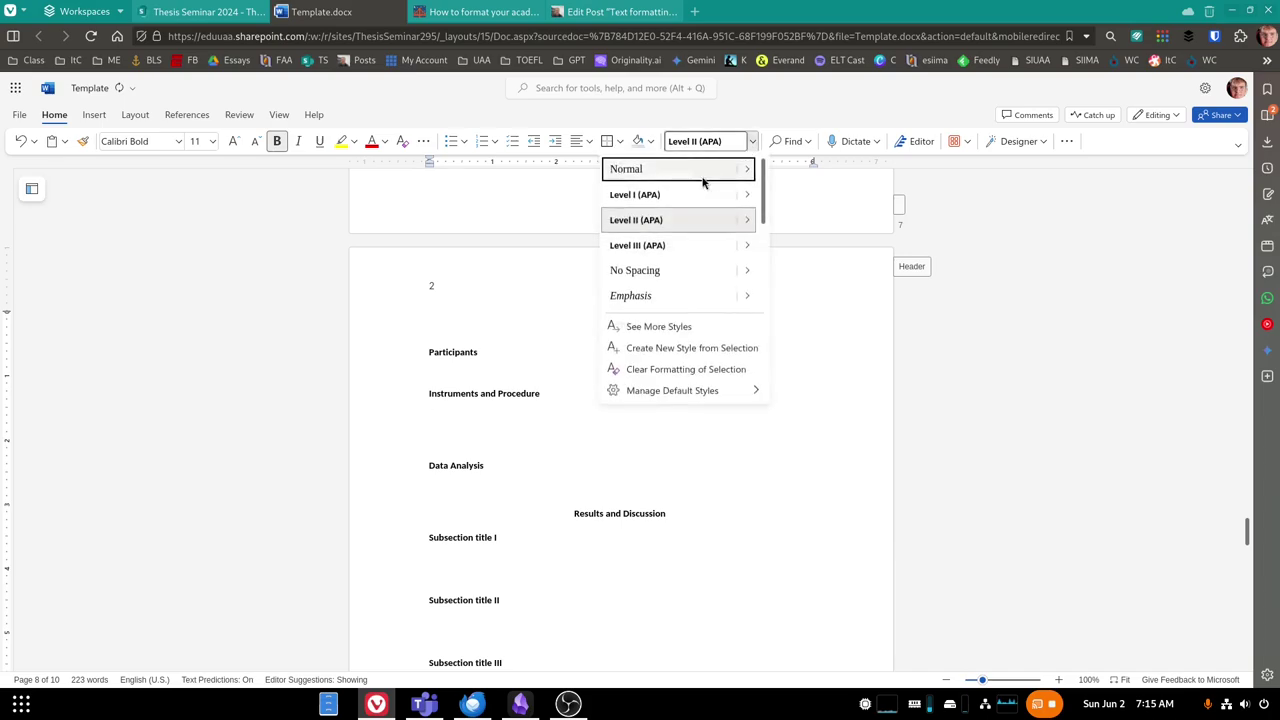
left_click(631, 172)
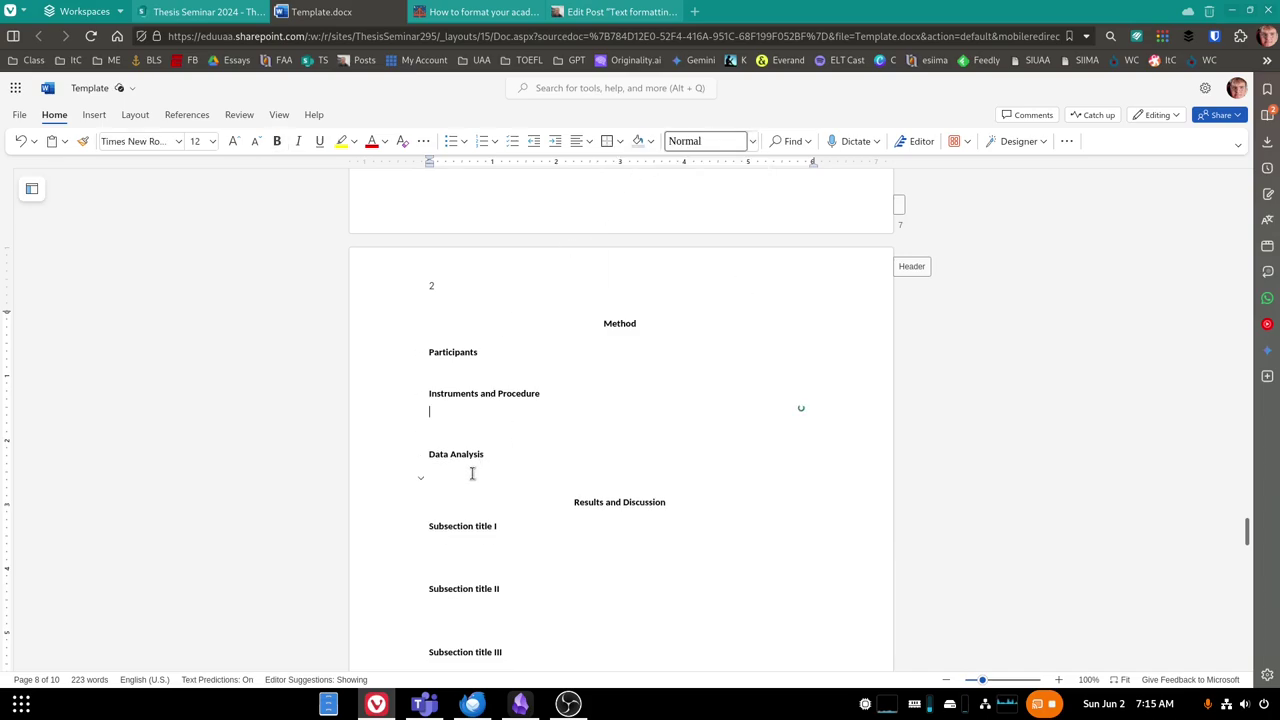
key("ctrl+z")
key("ctrl+z")
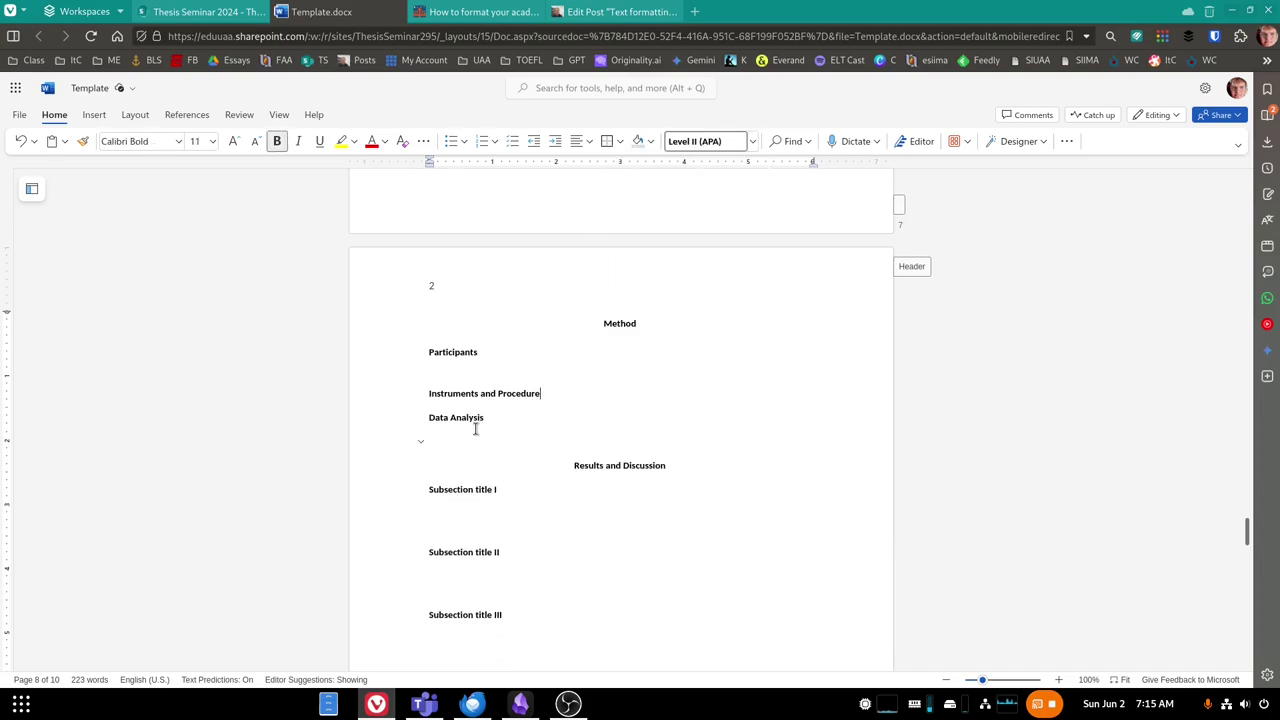
key("Return")
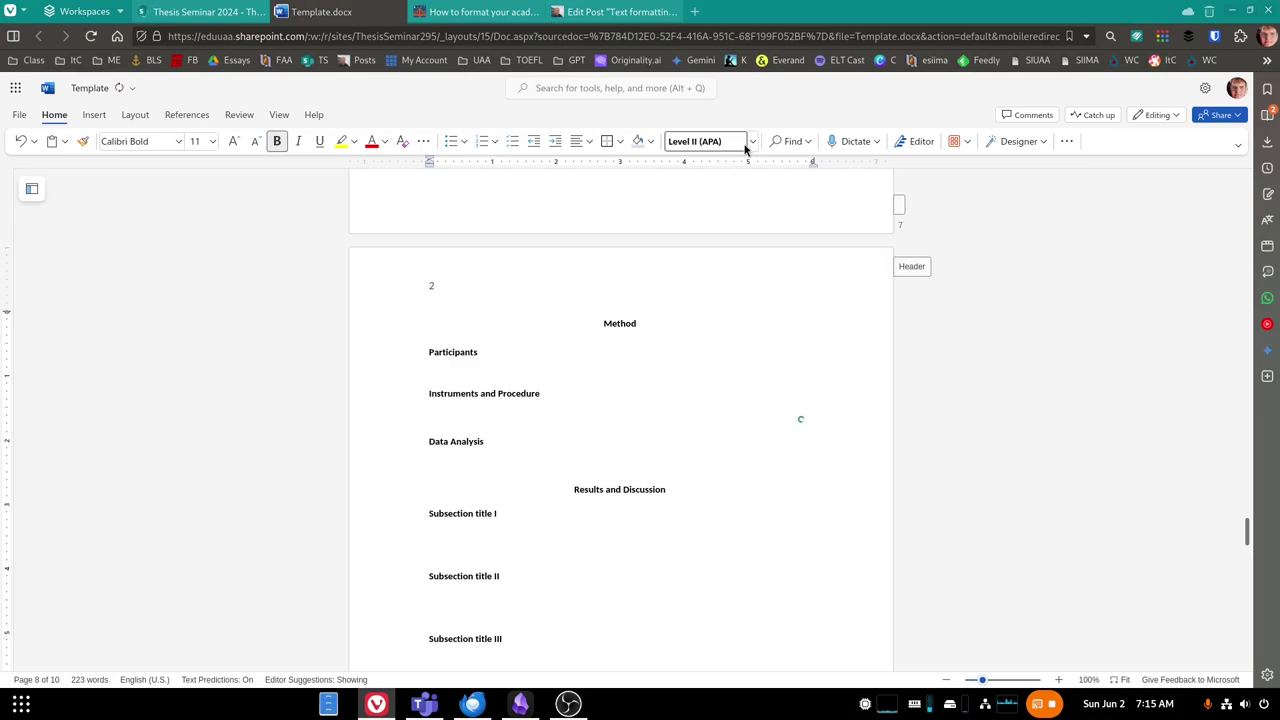
left_click(730, 145)
left_click(666, 170)
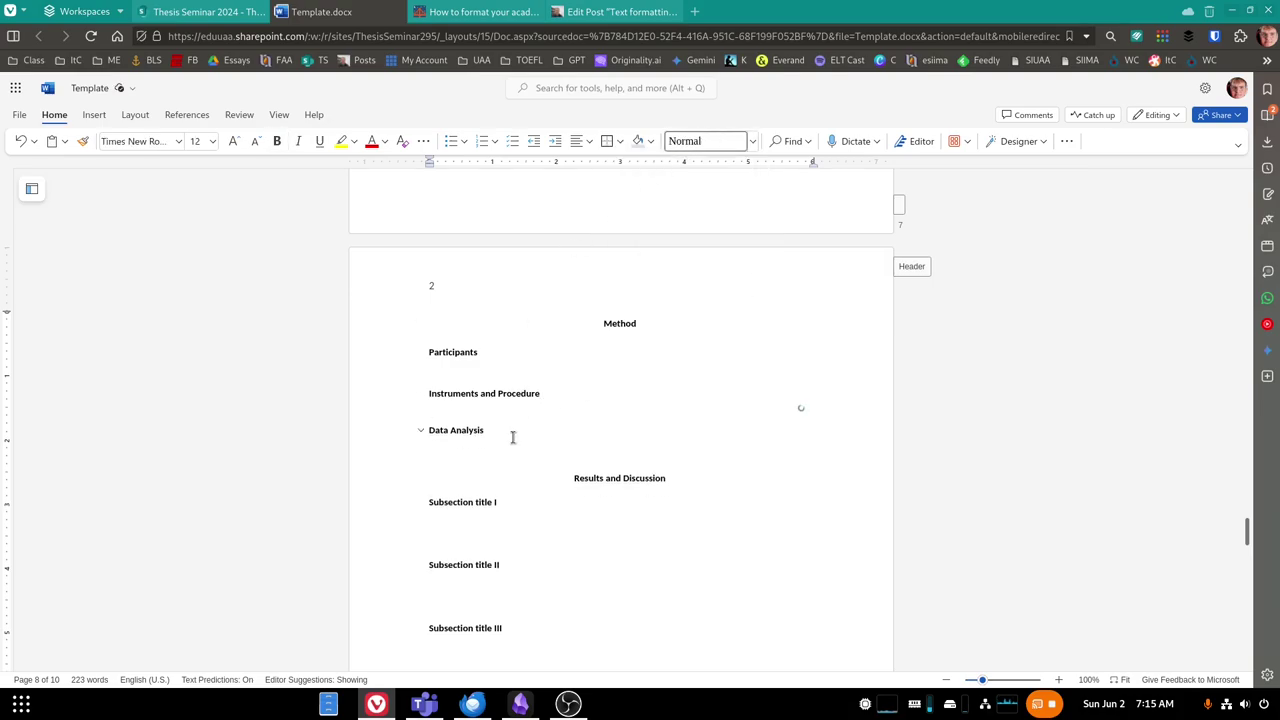
Add a Normal-style blank line under Data Analysis.
left_click(514, 434)
key("Return")
left_click(752, 141)
left_click(672, 170)
left_click(477, 470)
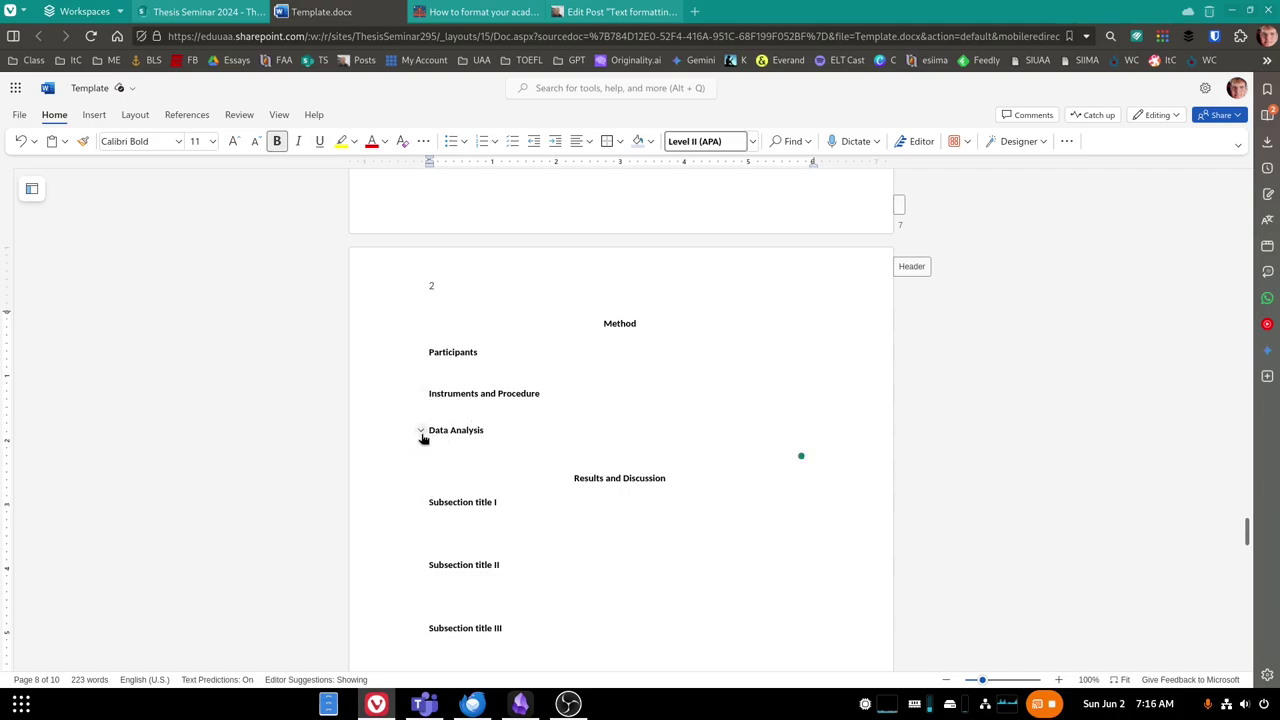
left_click(421, 431)
left_click(752, 141)
left_click(666, 175)
Test collapsing Data Analysis with sample text 'adfasdf', then delete the test text.
type("adfasdf")
left_click(420, 433)
left_click(420, 433)
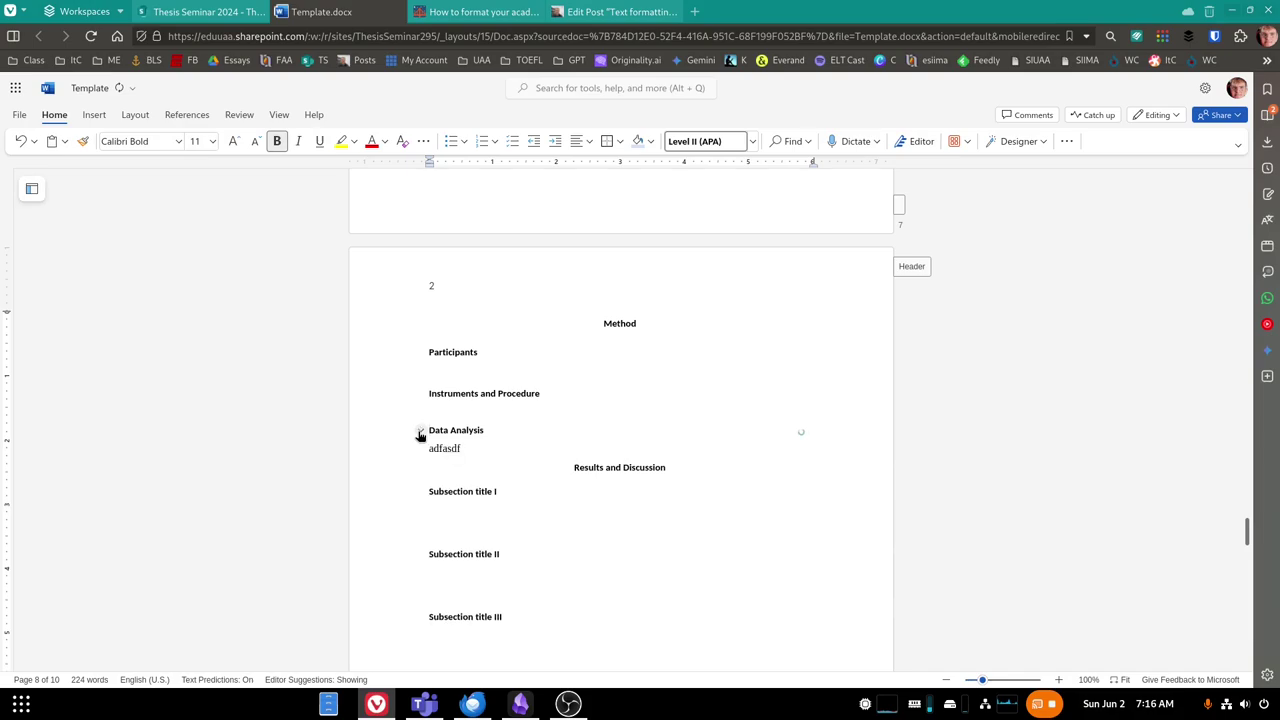
left_click(473, 448)
key("BackSpace")
key("BackSpace")
key("BackSpace")
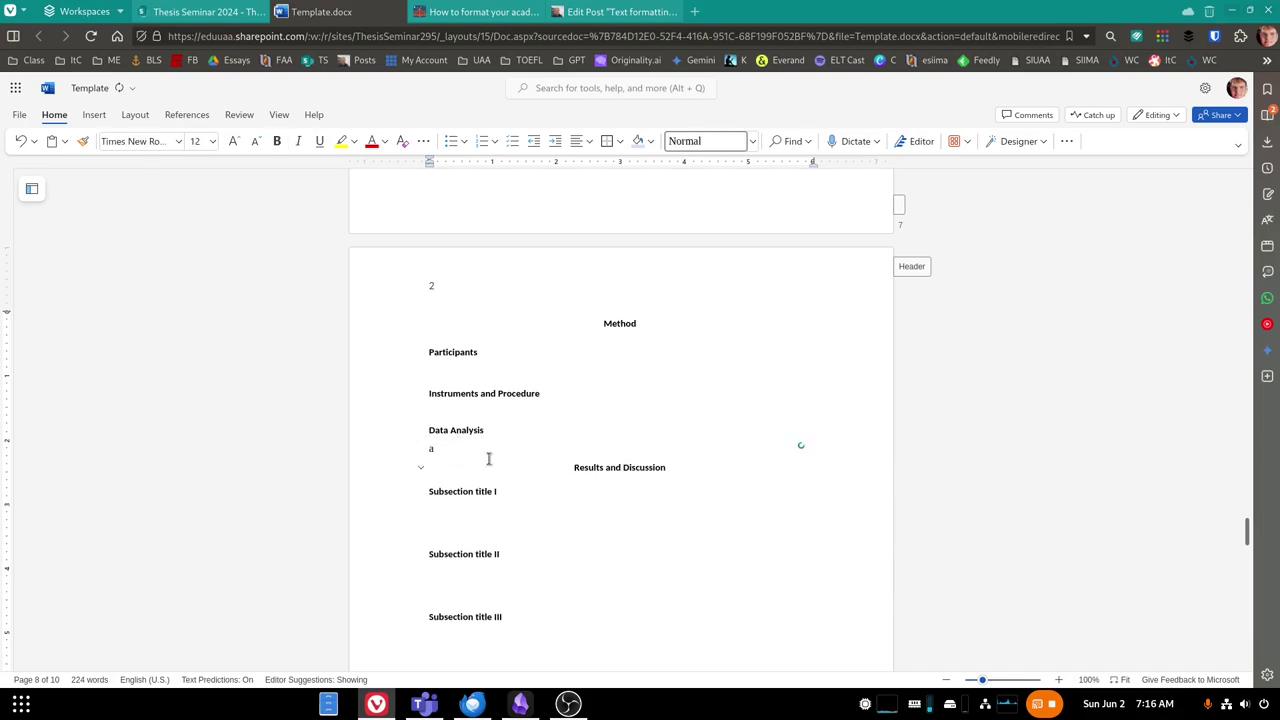
left_click(629, 469)
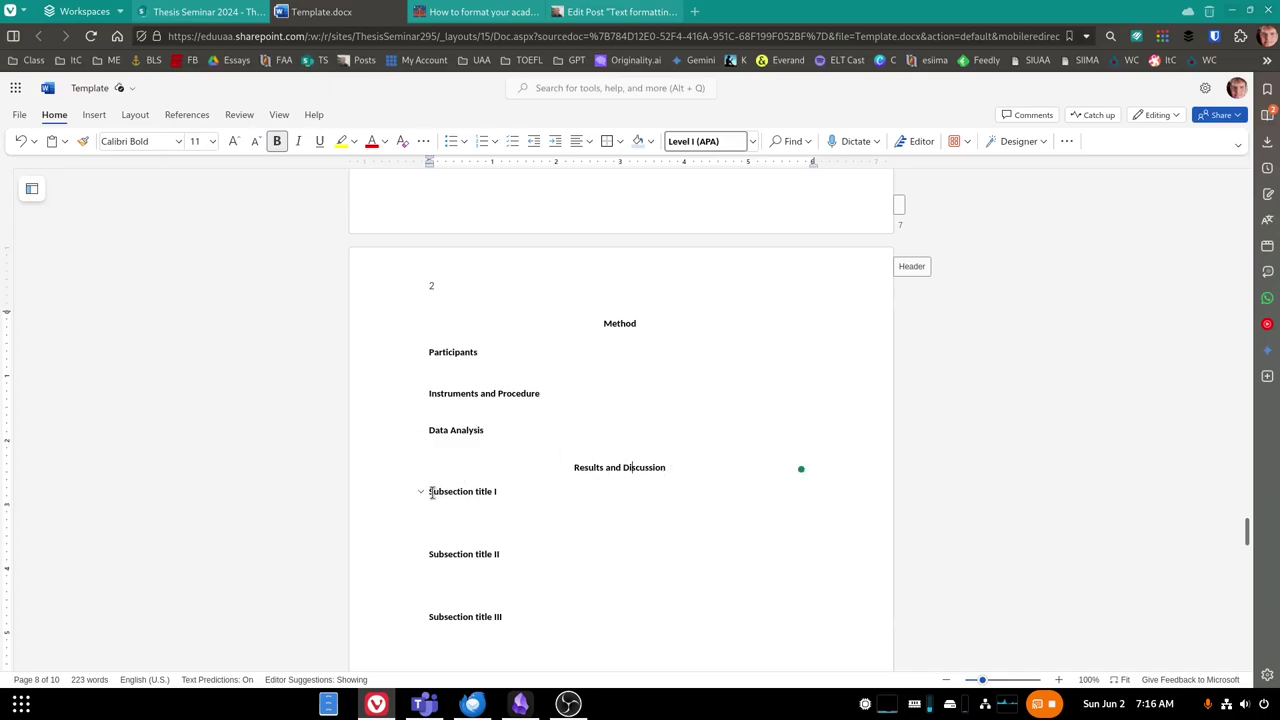
Select Subsection titles I and II to check their styles.
left_click_drag(432, 492, 508, 491)
left_click_drag(517, 551, 423, 551)
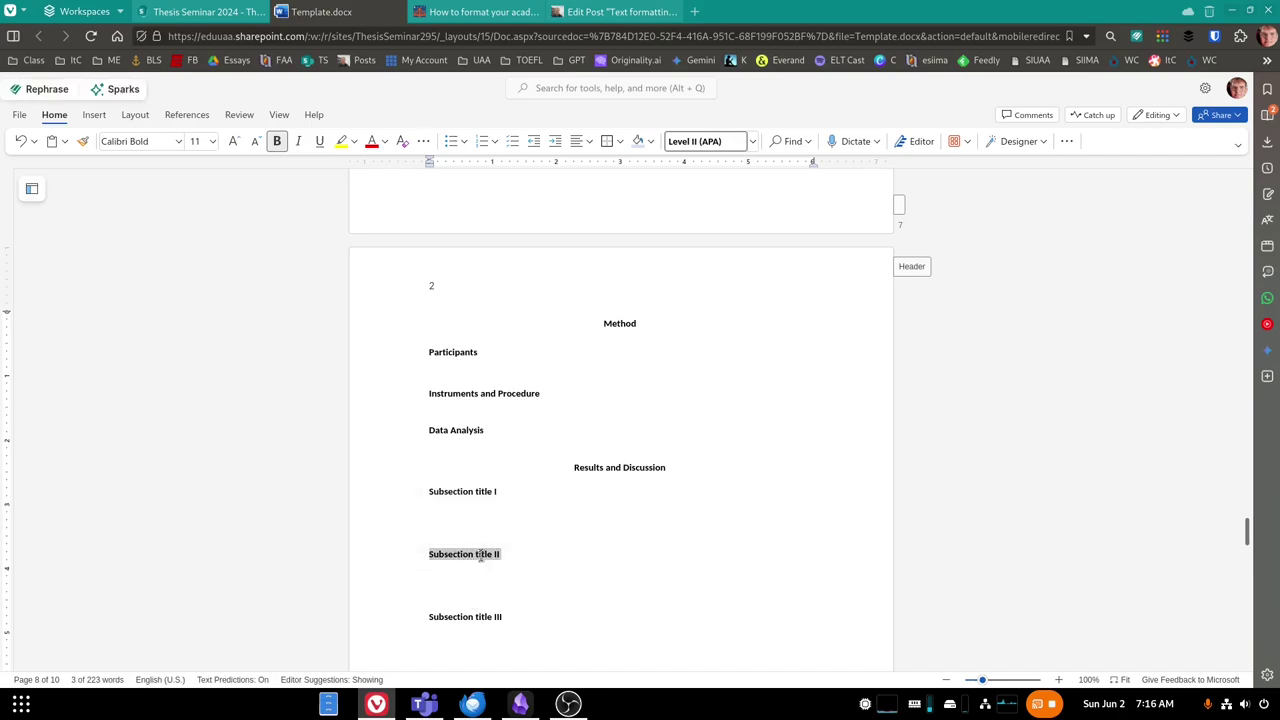
left_click(465, 513)
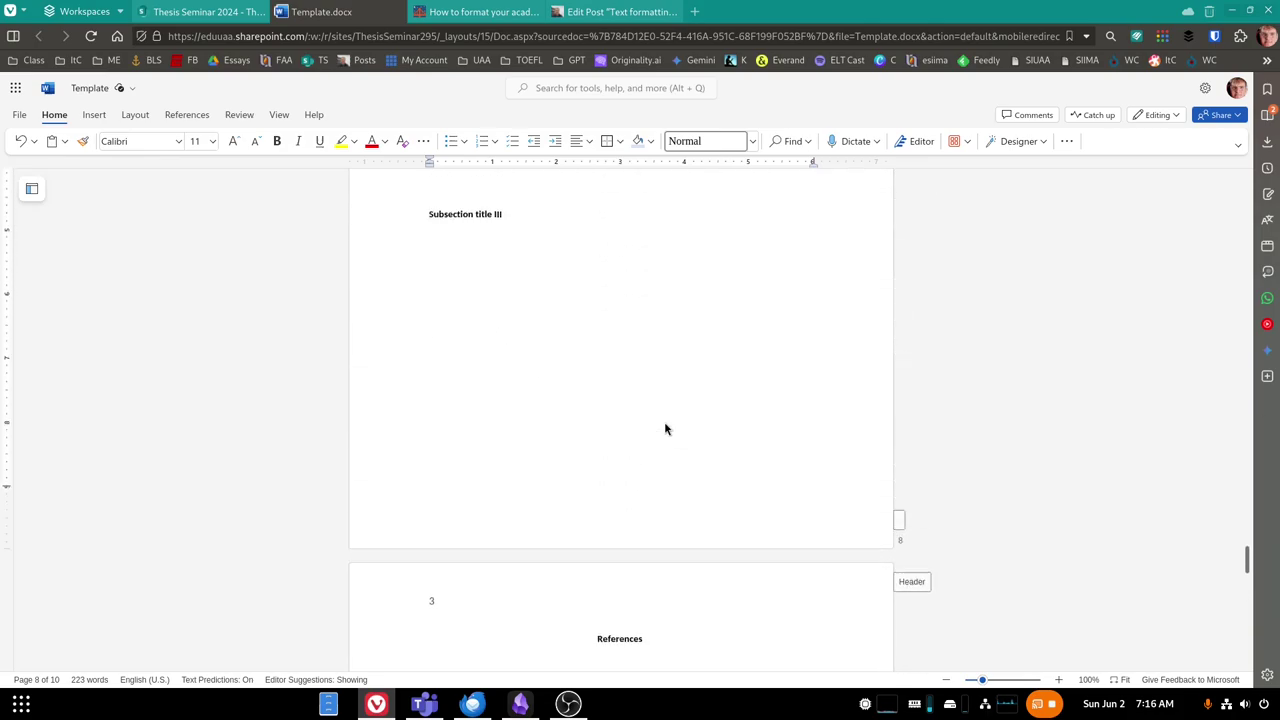
scroll(665, 428, "up", 1)
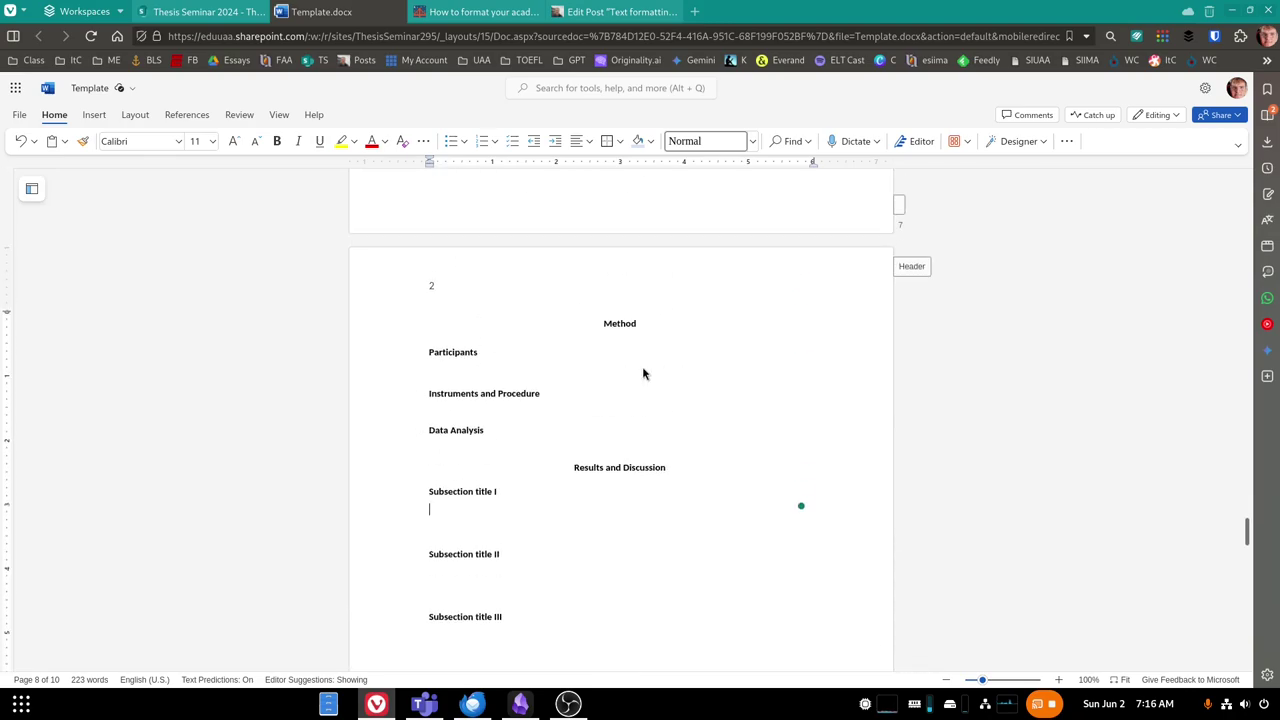
Scroll to the final Appendix A page with its Questionnaire subheading.
scroll(527, 369, "down", 15)
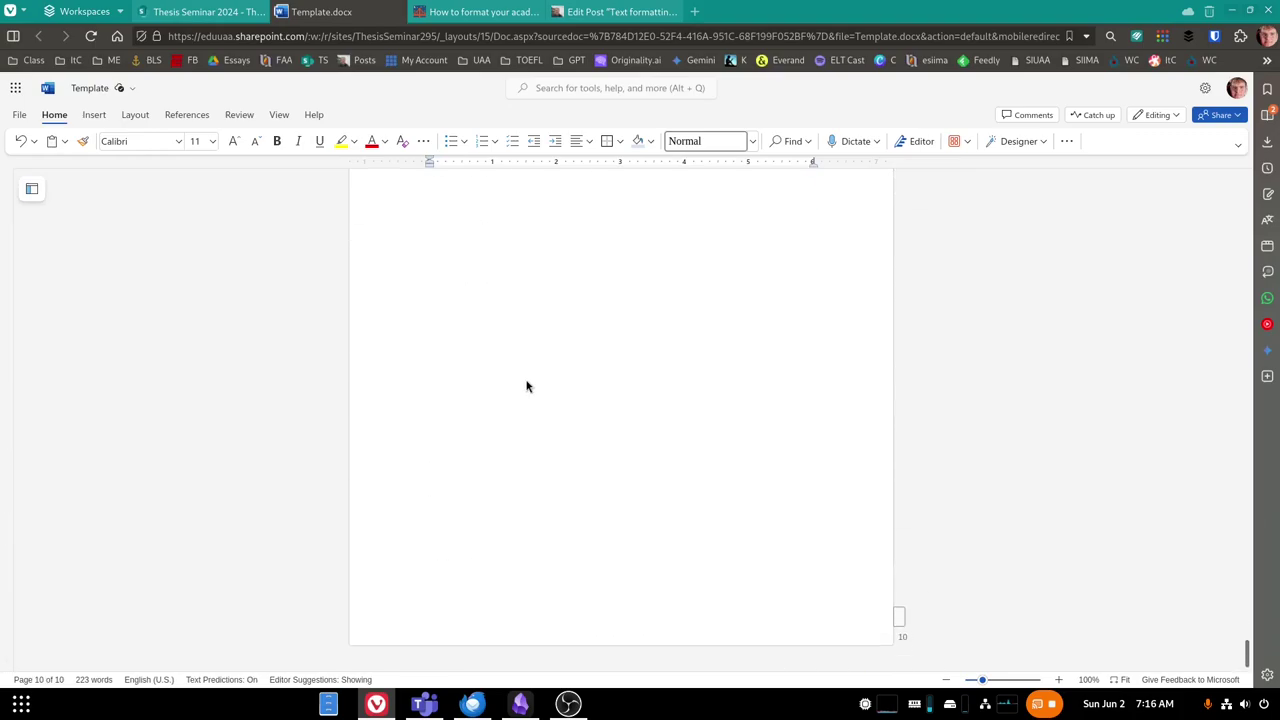
scroll(626, 449, "up", 14)
scroll(617, 370, "up", 1)
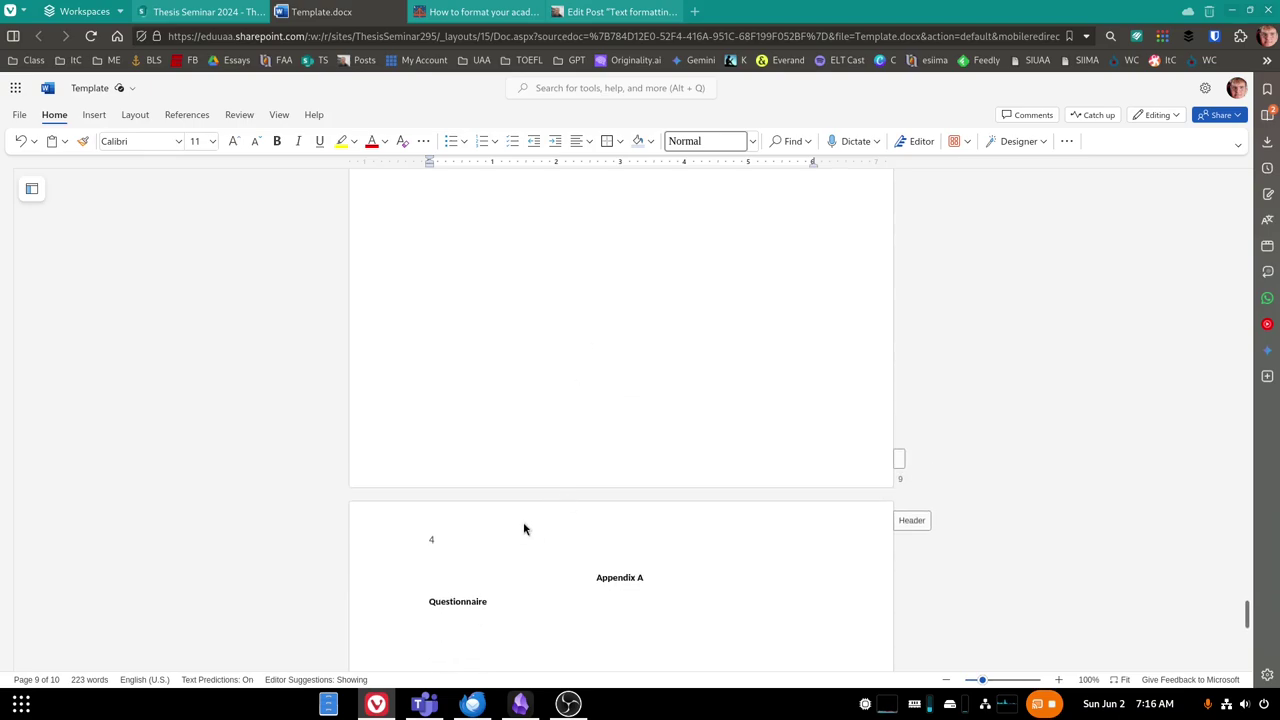
scroll(527, 430, "down", 4)
scroll(517, 410, "down", 1)
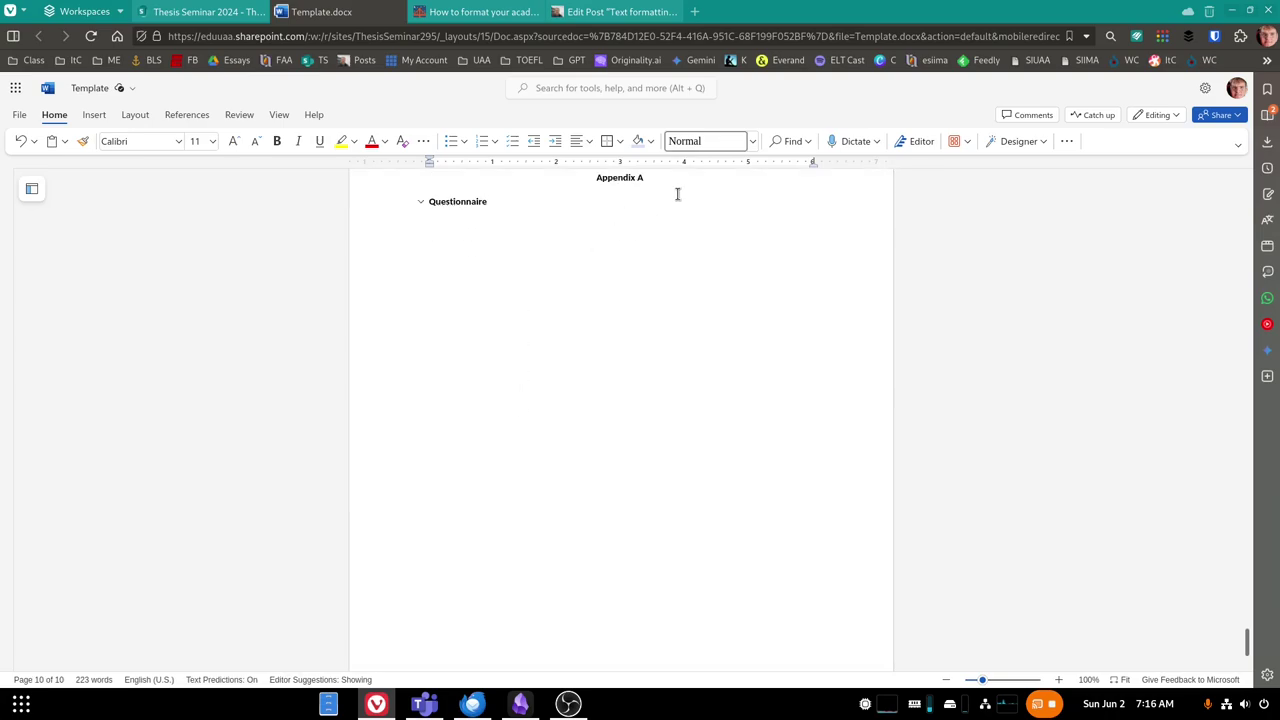
scroll(606, 342, "up", 2)
left_click(594, 342)
left_click_drag(596, 337, 650, 341)
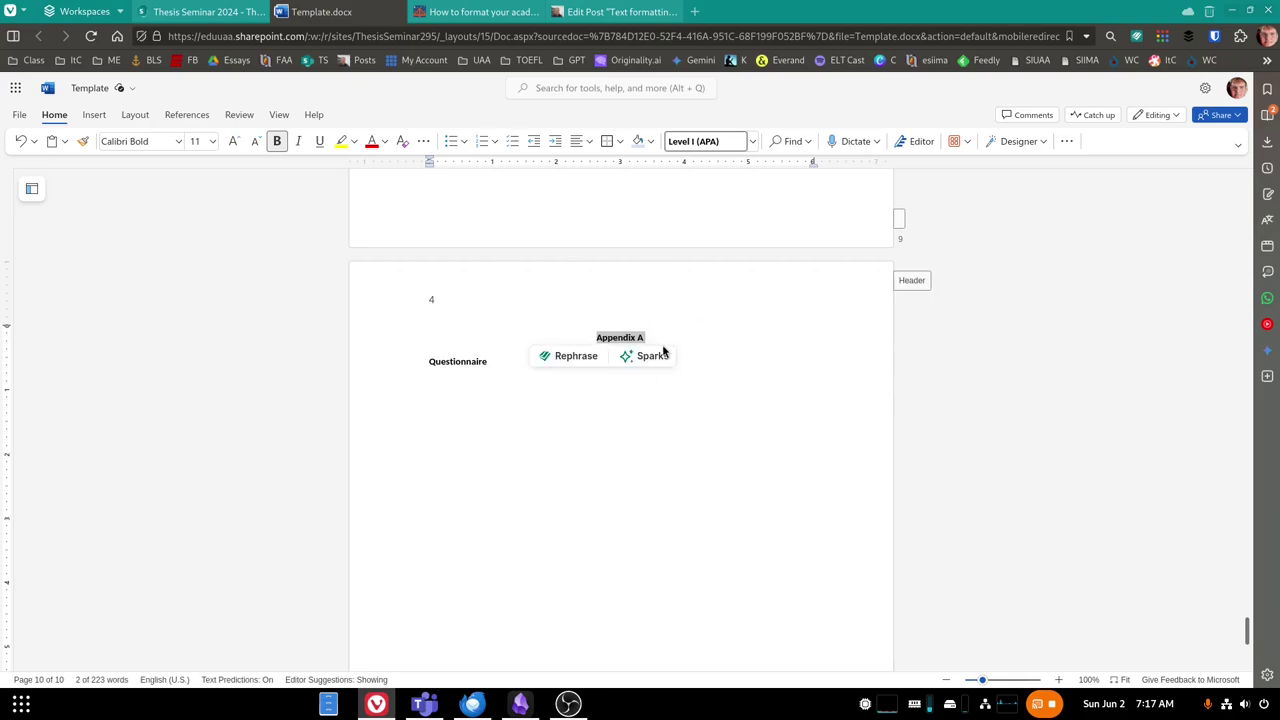
left_click_drag(500, 363, 406, 366)
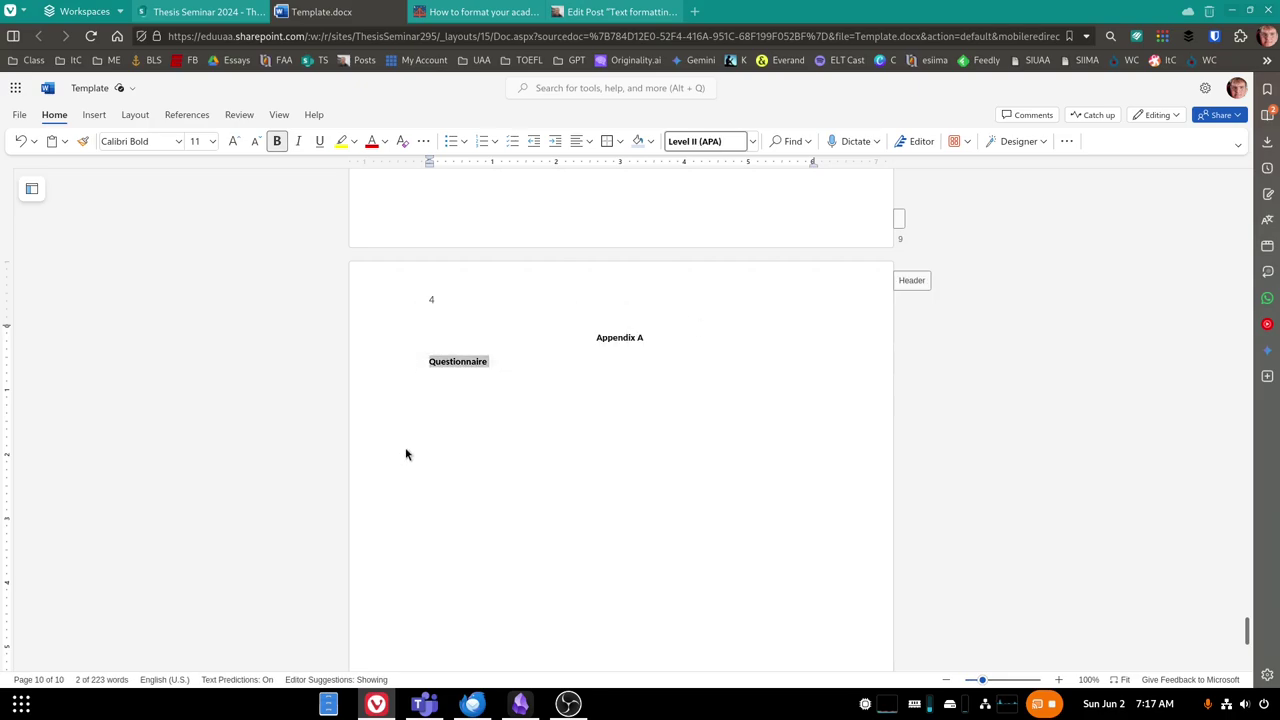
left_click(753, 141)
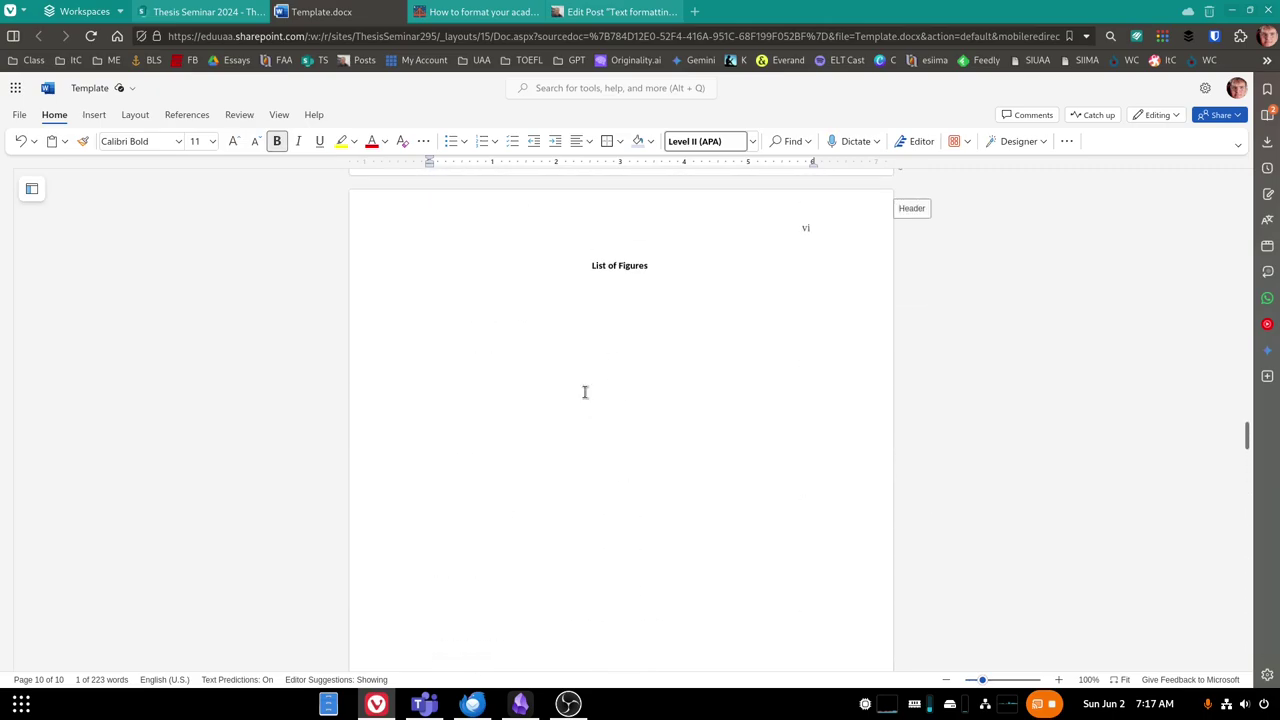
scroll(586, 399, "up", 20)
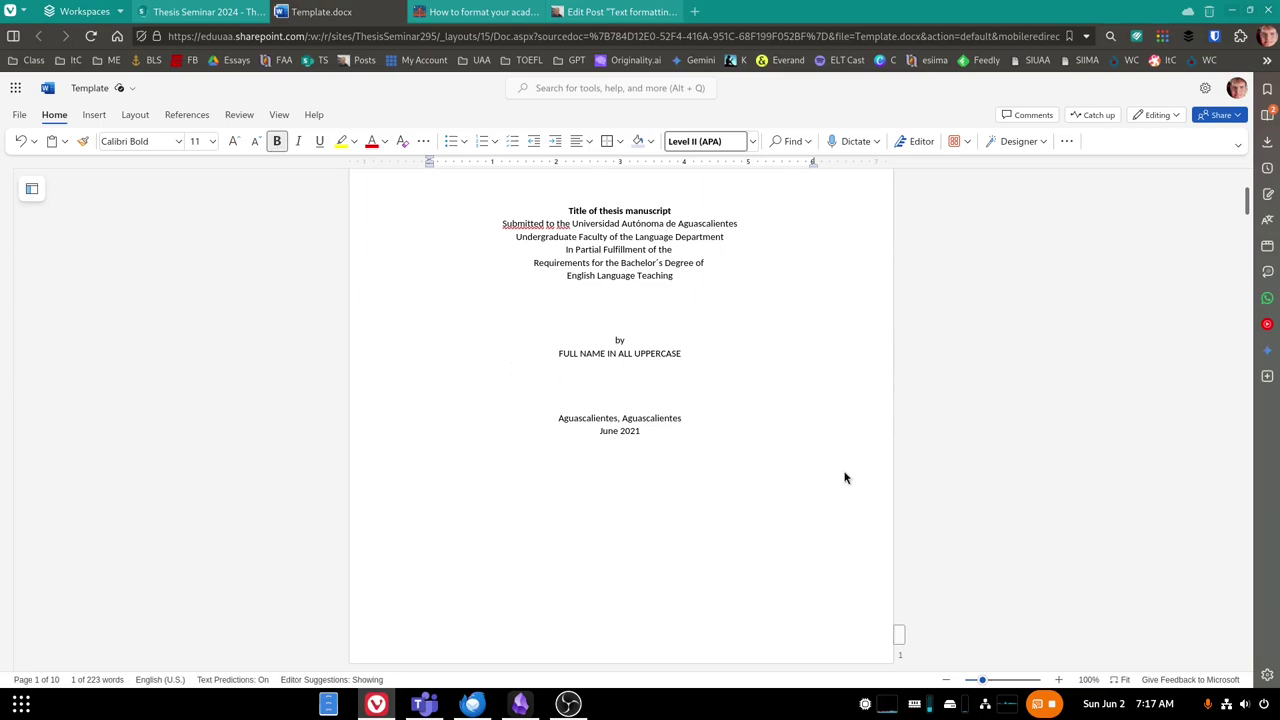
Scroll past the title page and Approval Page to the Abstract page numbered iii.
scroll(449, 183, "up", 2)
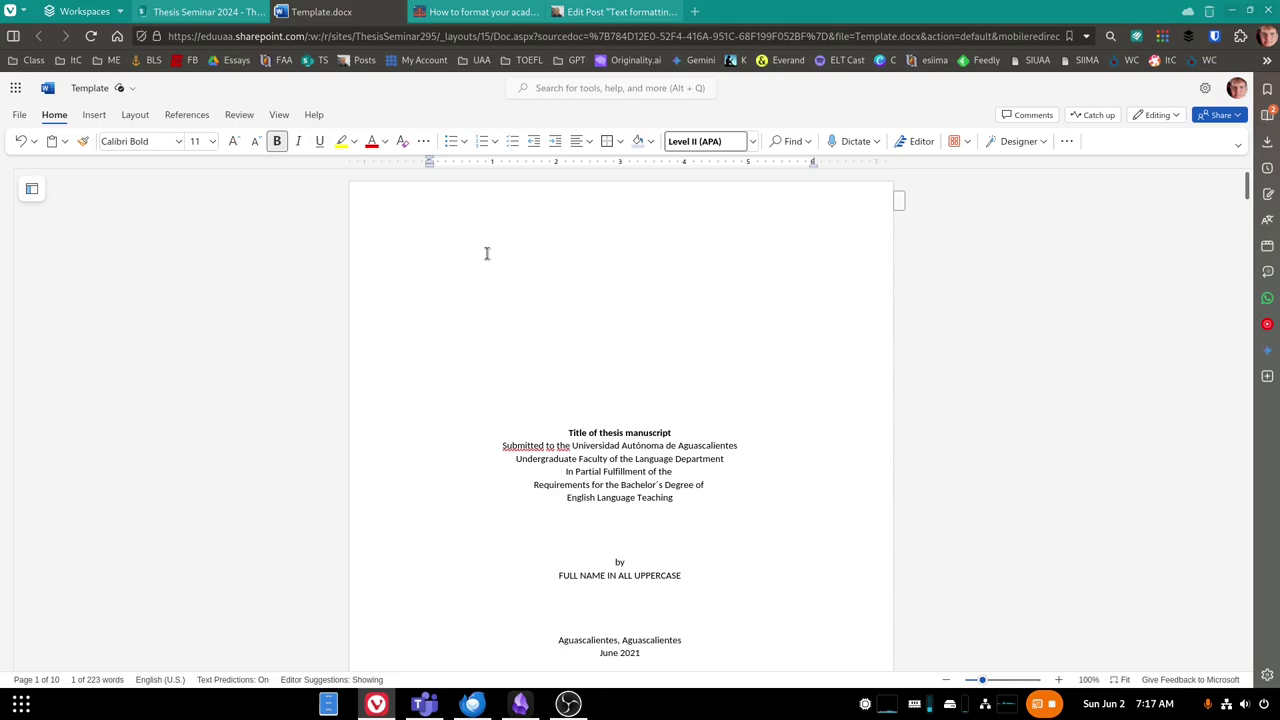
scroll(834, 382, "down", 3)
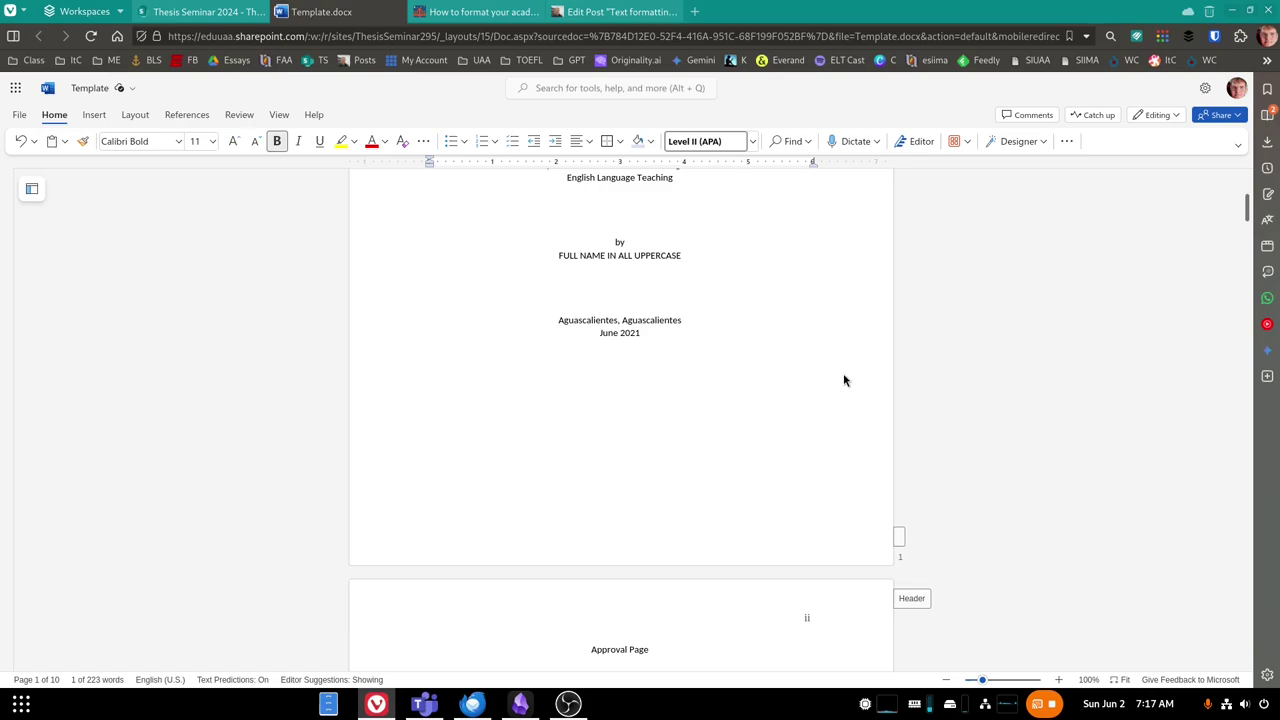
scroll(760, 390, "down", 4)
scroll(695, 347, "down", 10)
scroll(691, 343, "up", 15)
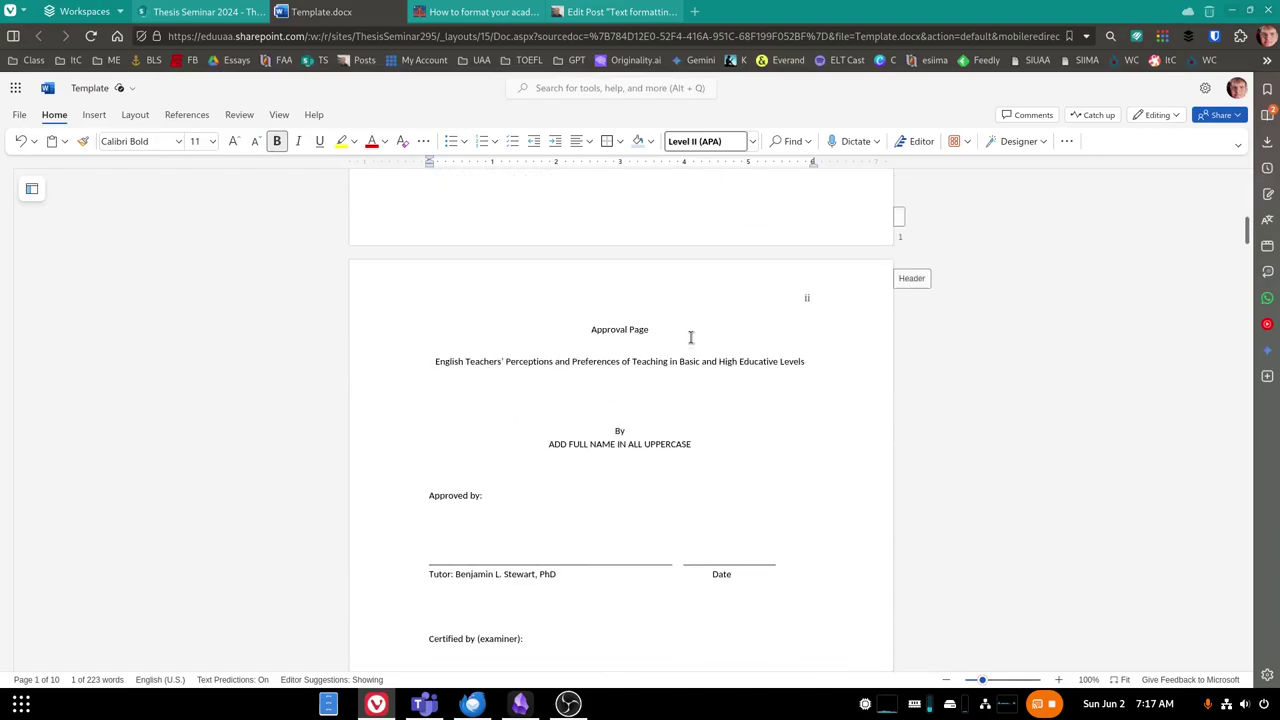
scroll(689, 340, "up", 2)
scroll(690, 350, "down", 12)
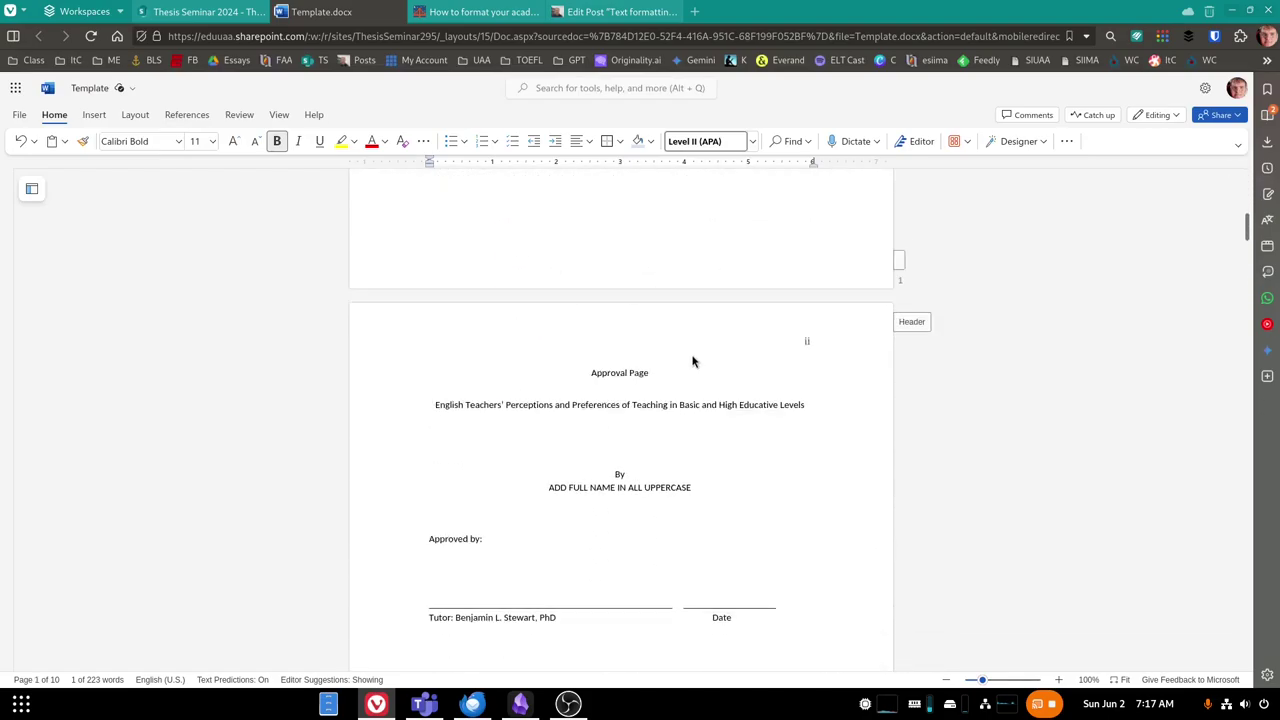
scroll(691, 355, "down", 3)
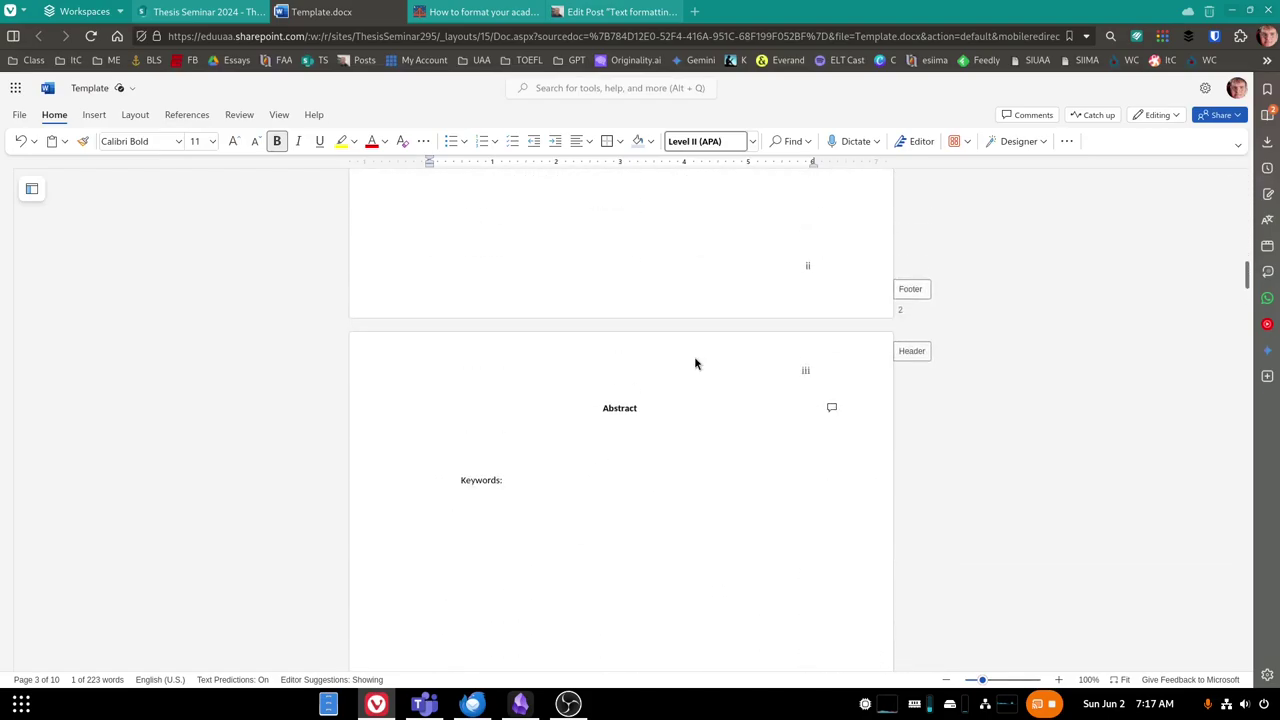
Try Normal style on the Abstract heading, then undo to keep it bold and centred.
double_click(619, 413)
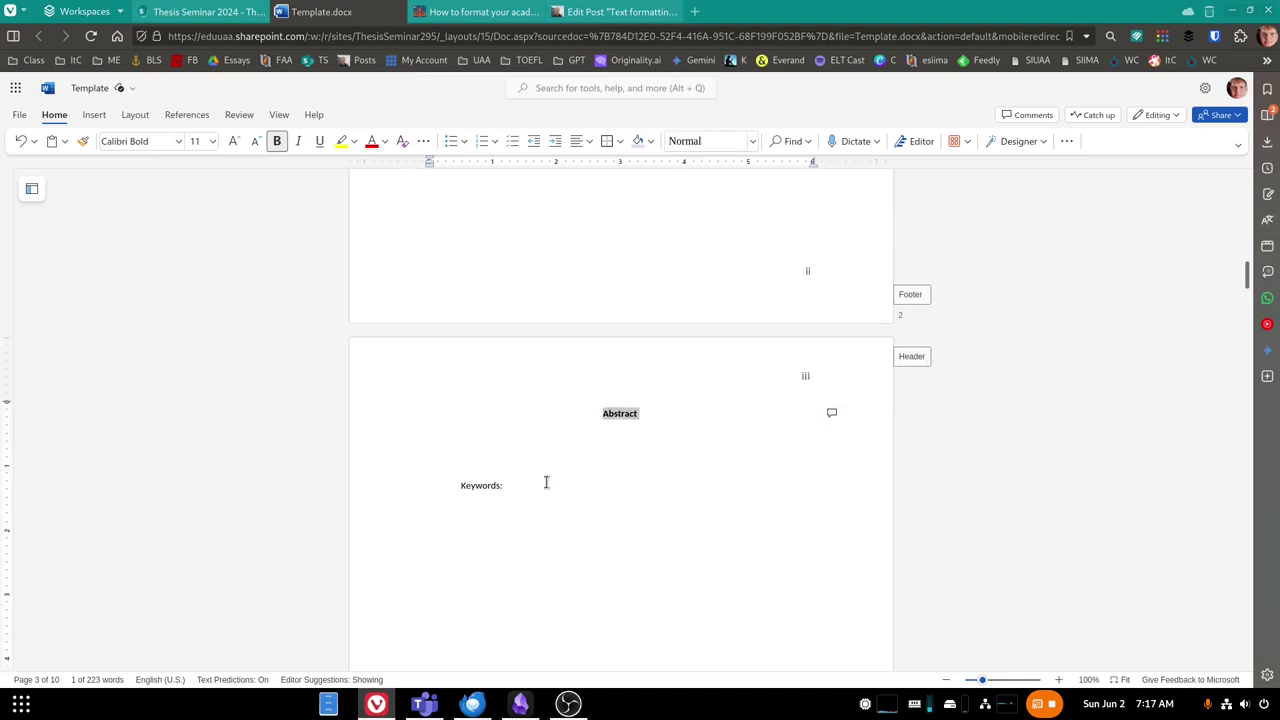
left_click(700, 141)
left_click(754, 141)
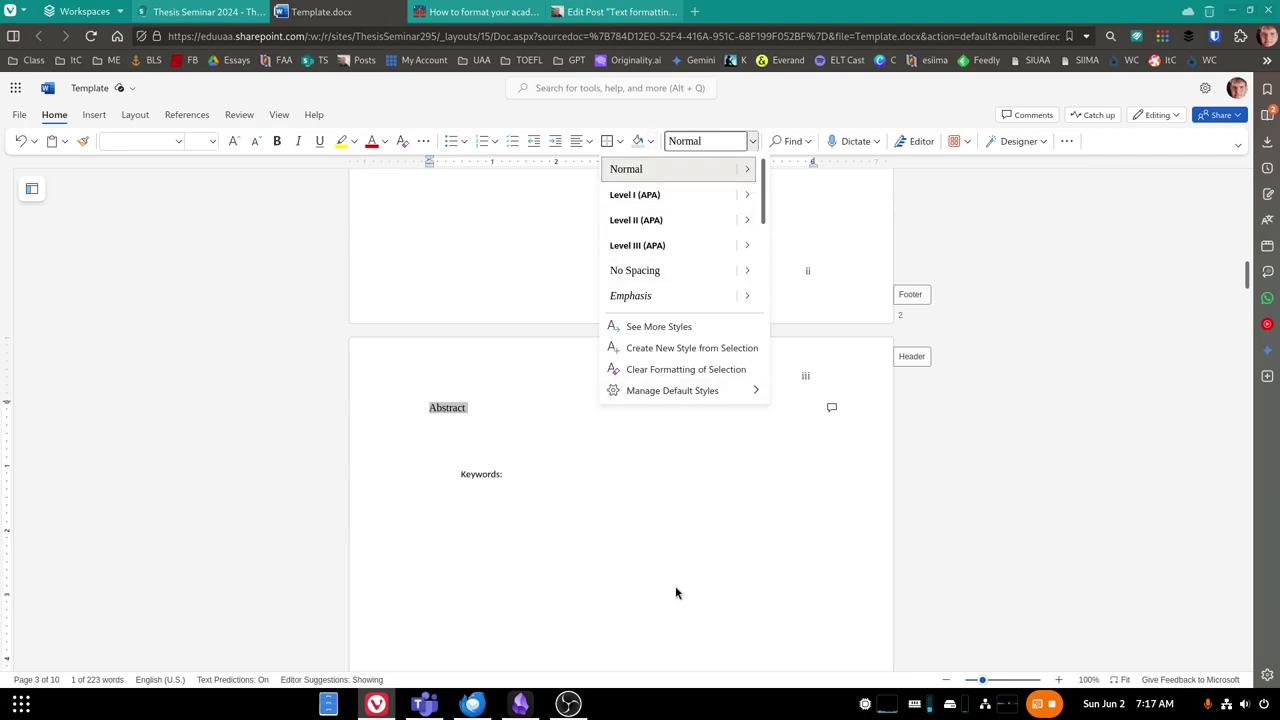
key("Escape")
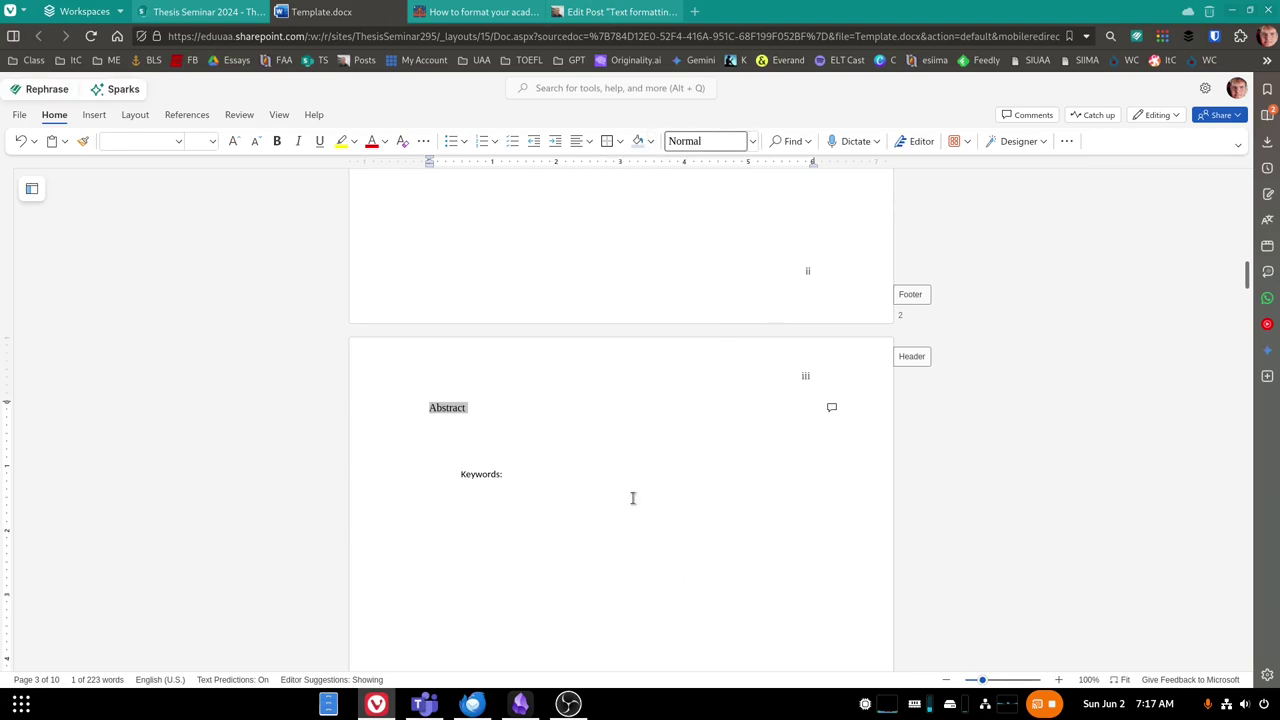
key("ctrl+z")
Italicise the 'Keywords:' label under the Abstract heading.
left_click(545, 490)
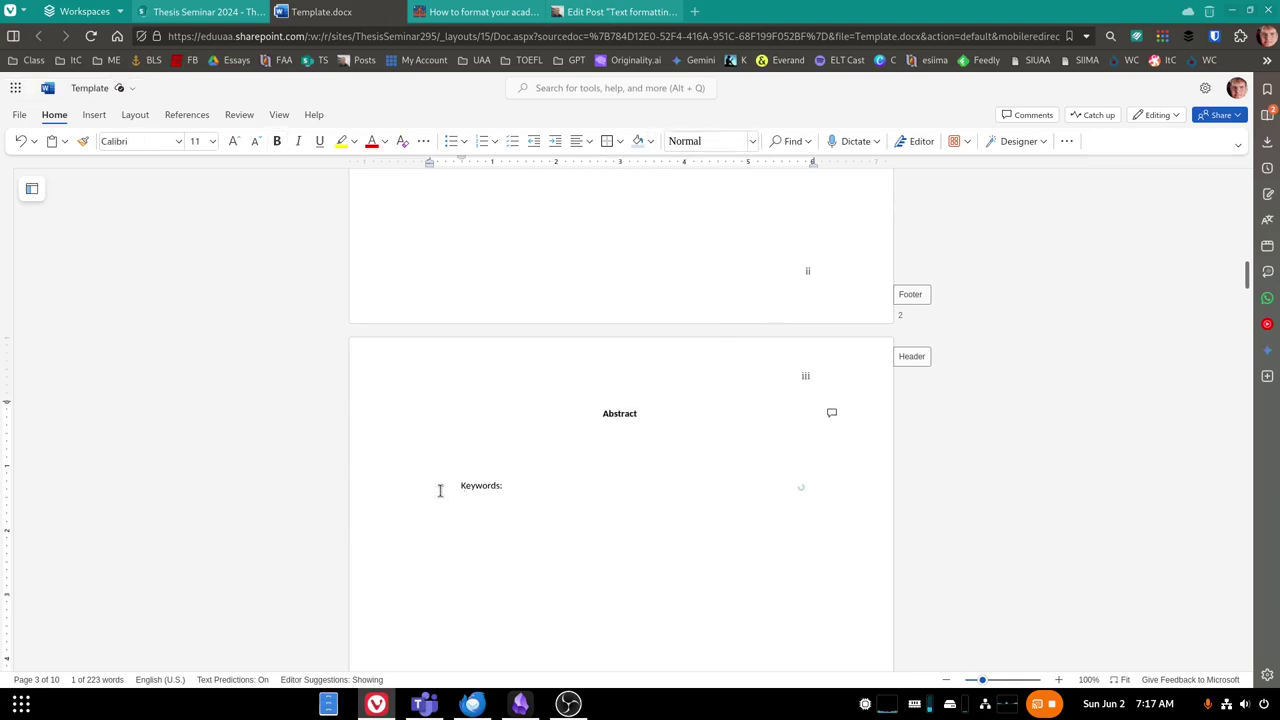
left_click_drag(458, 484, 500, 485)
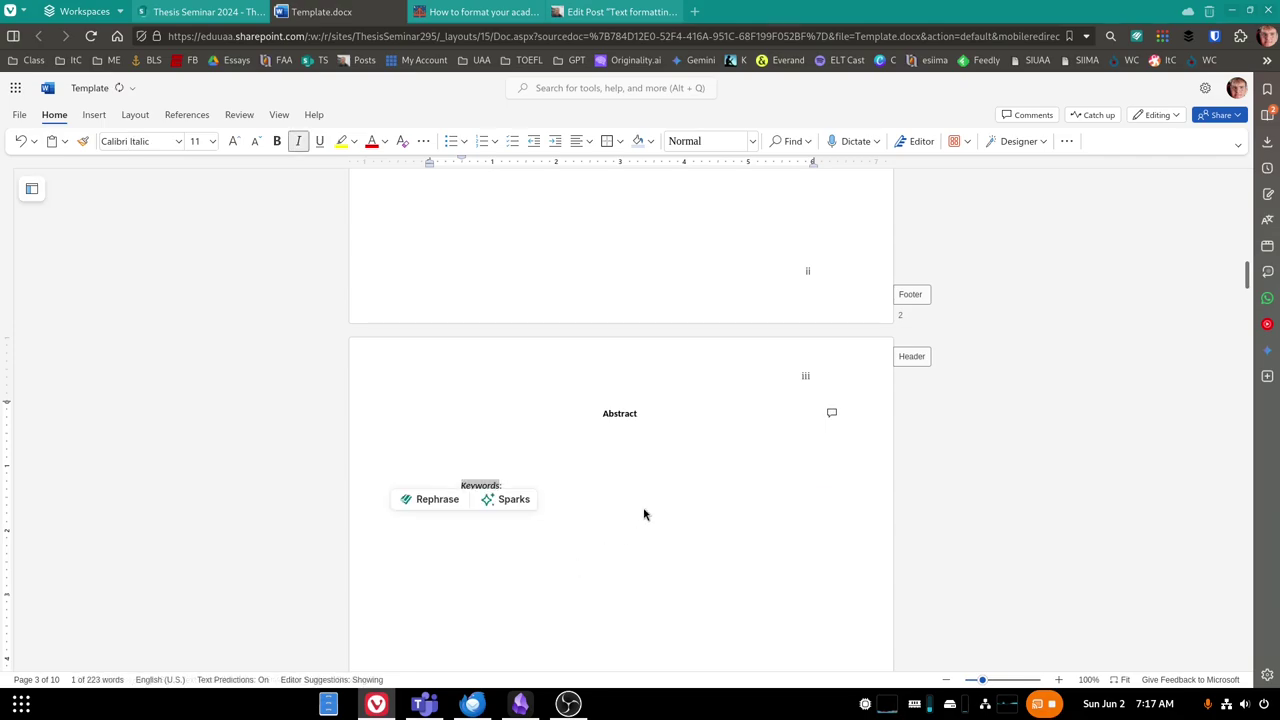
left_click(595, 503)
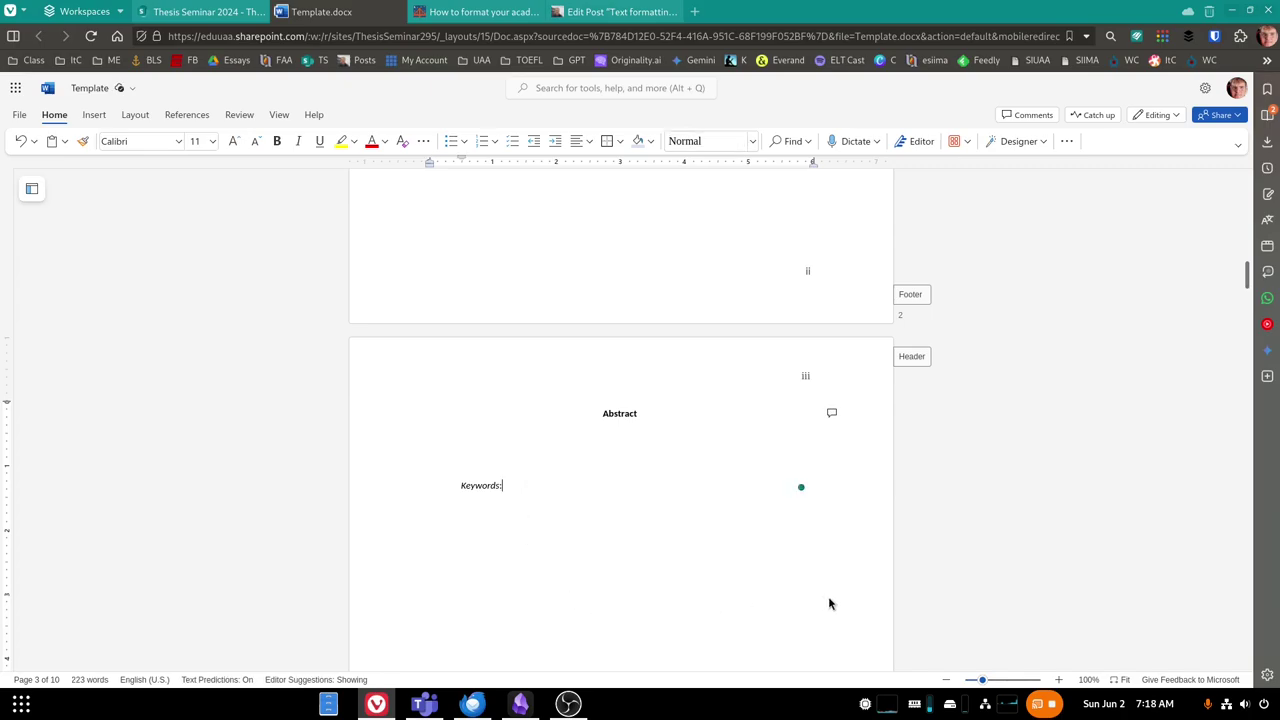
Scroll past the Approval and Abstract pages to the Table of Contents on page iv.
scroll(828, 603, "up", 15)
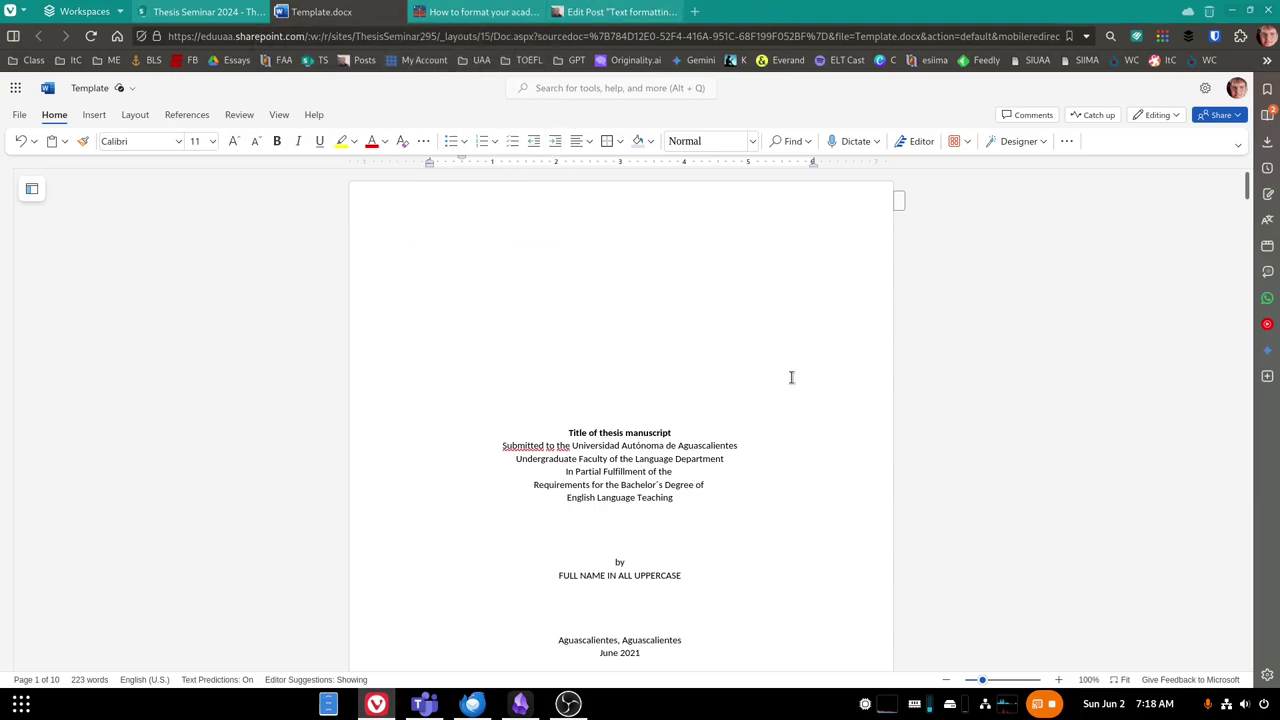
scroll(870, 406, "down", 10)
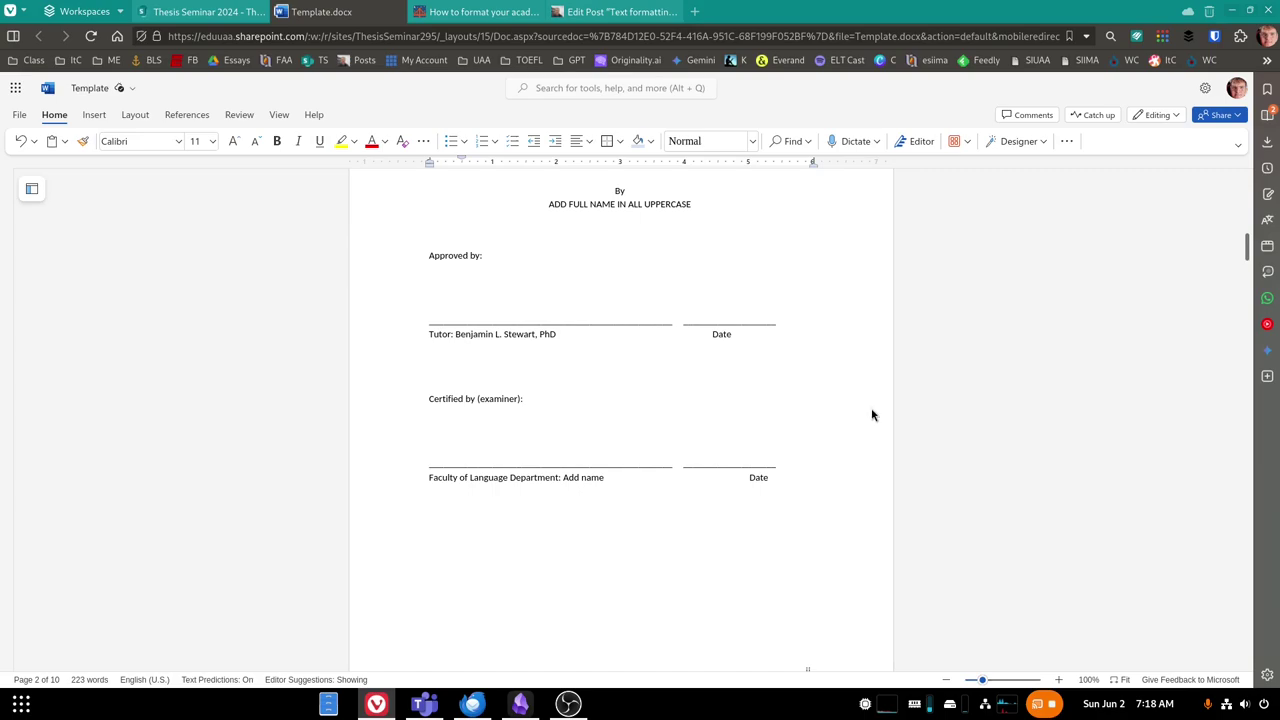
scroll(737, 375, "down", 15)
scroll(737, 377, "down", 8)
scroll(730, 368, "up", 5)
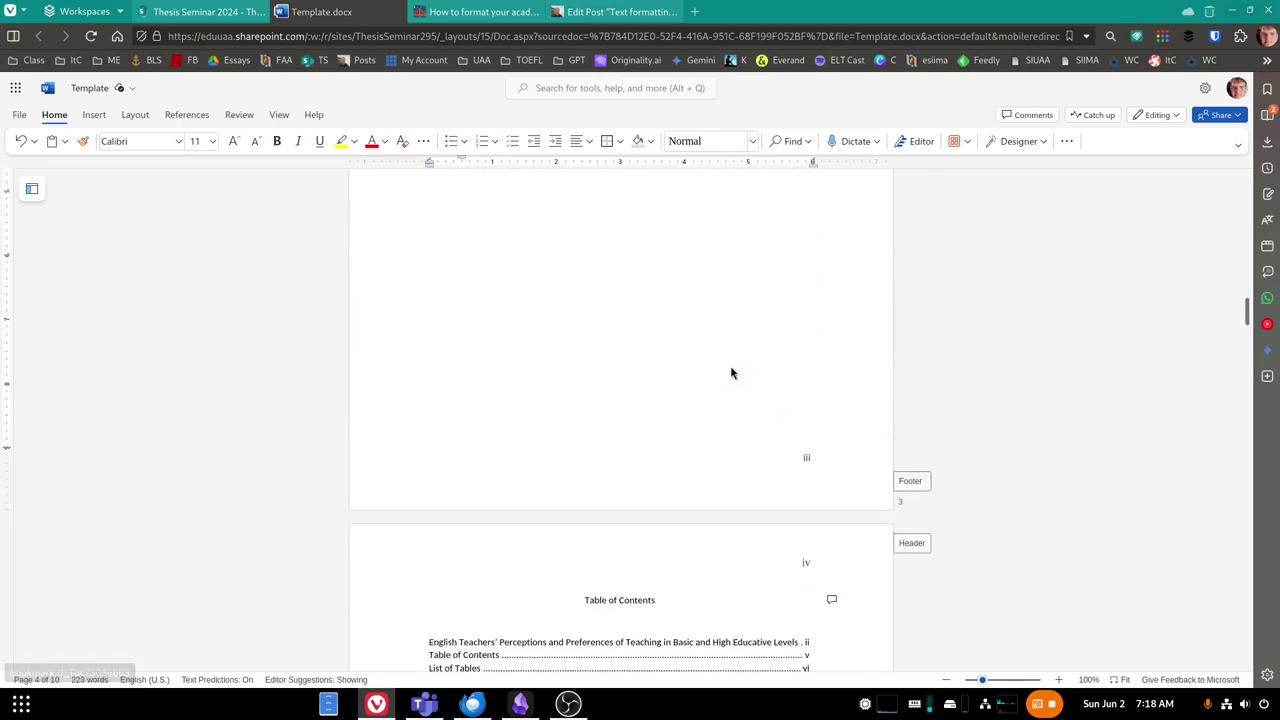
scroll(731, 371, "down", 3)
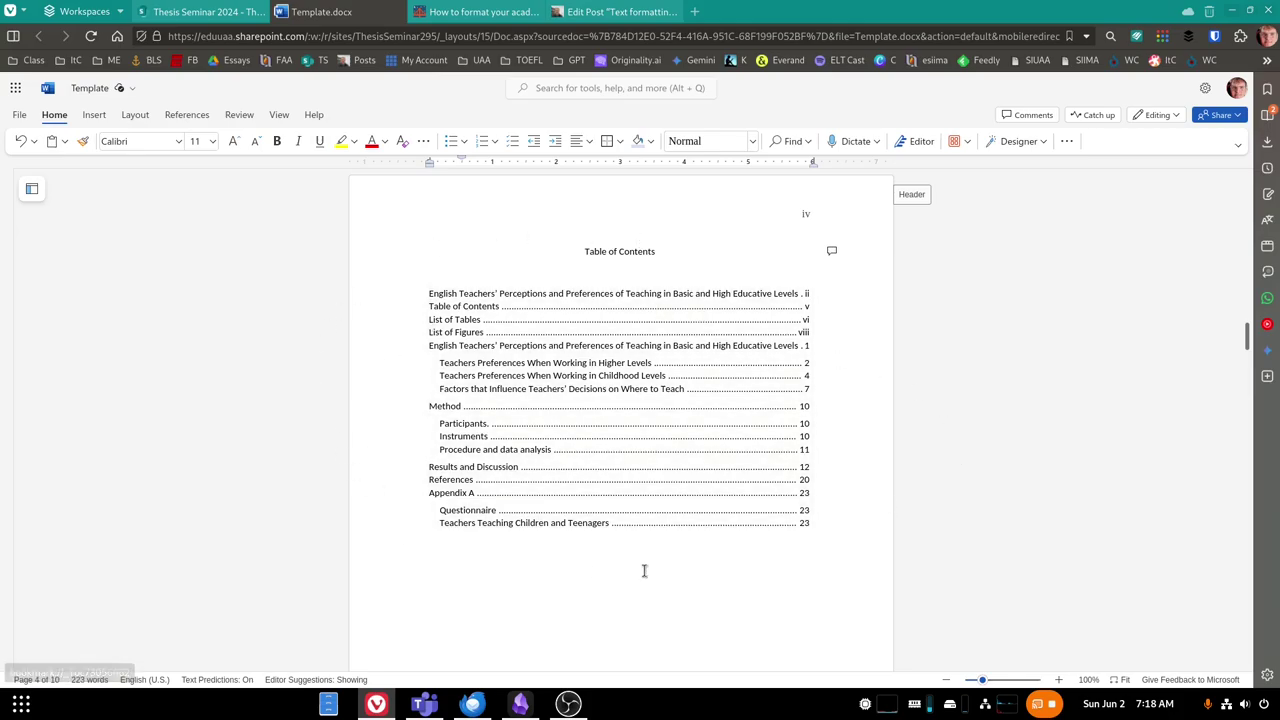
left_click(436, 404)
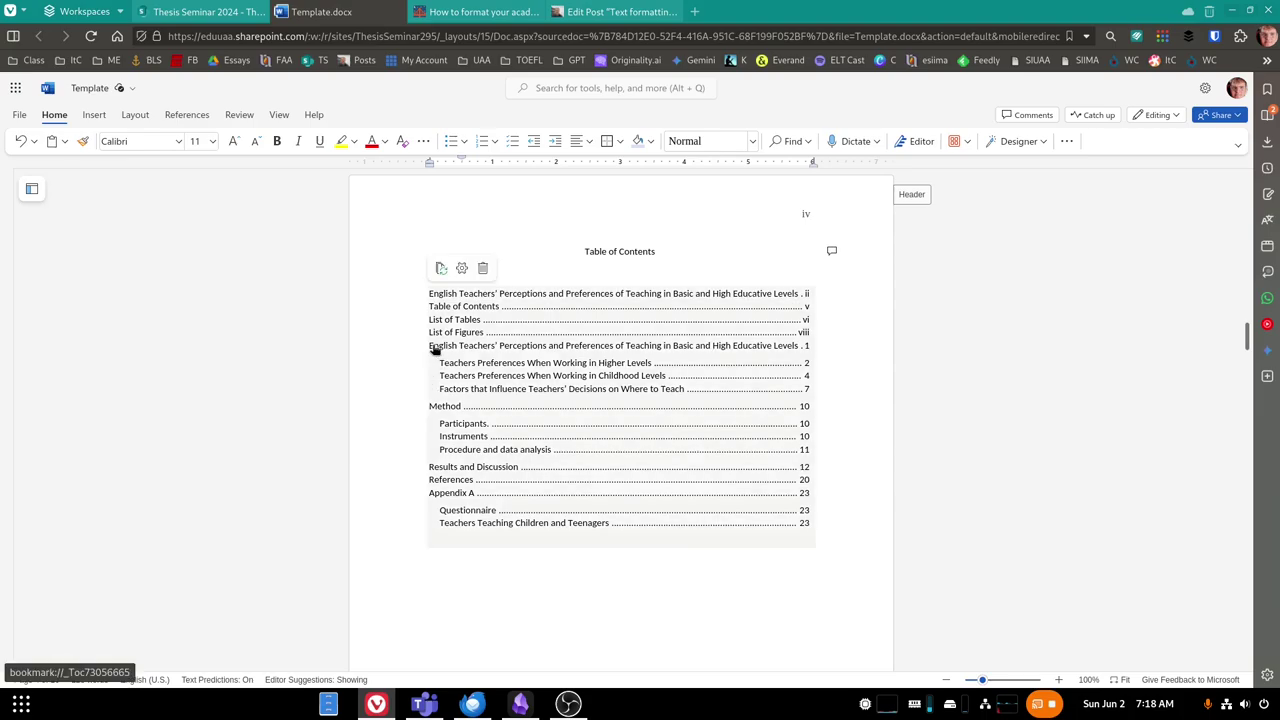
left_click(586, 272)
mouse_move(711, 336)
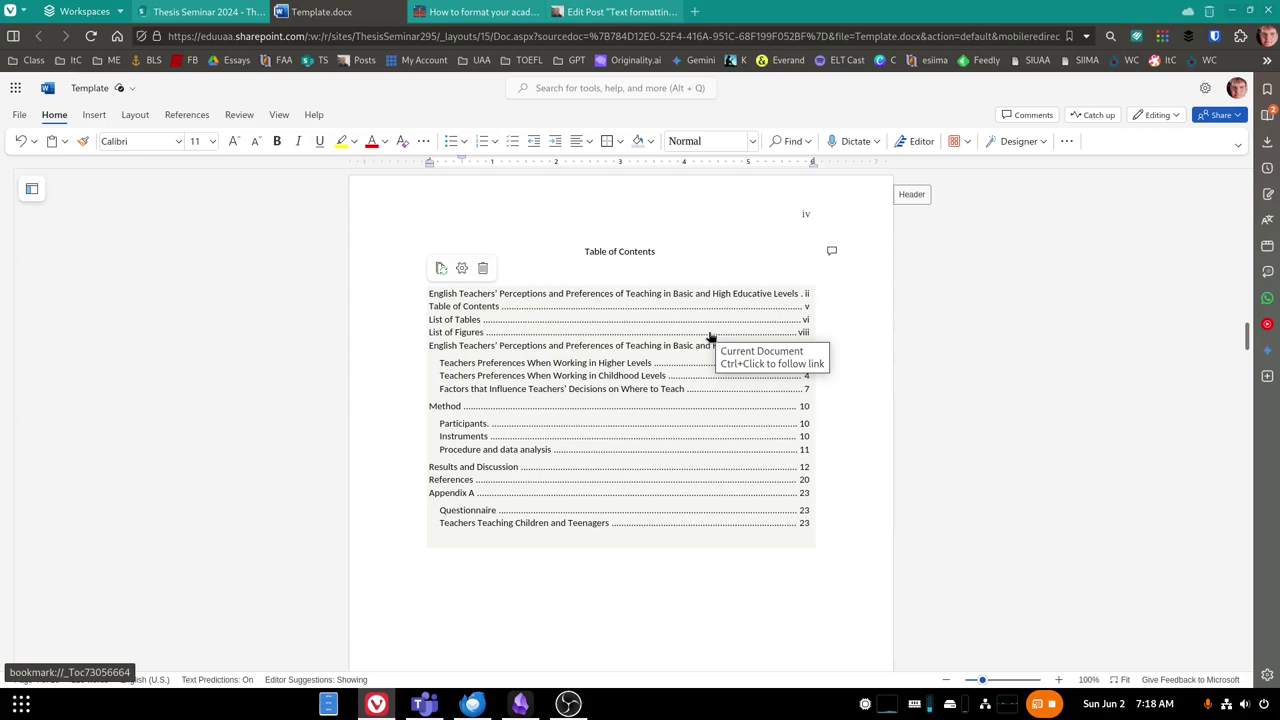
left_click(437, 350)
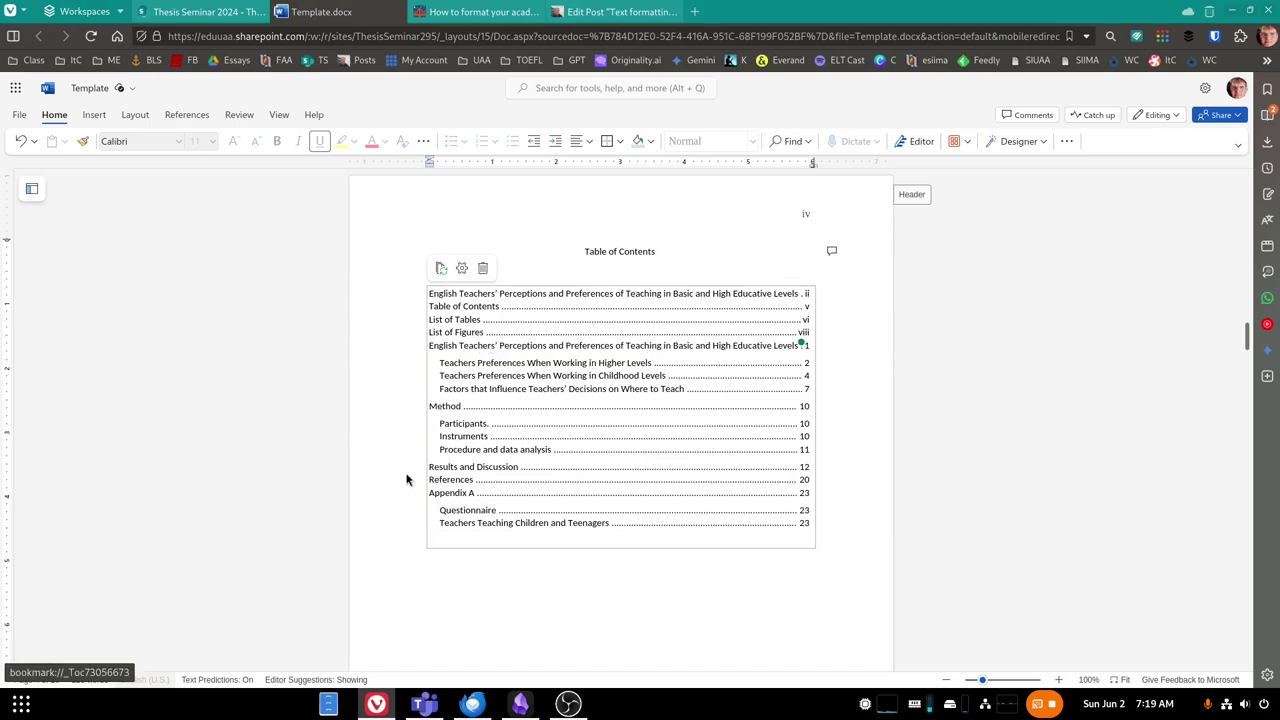
scroll(578, 445, "down", 3)
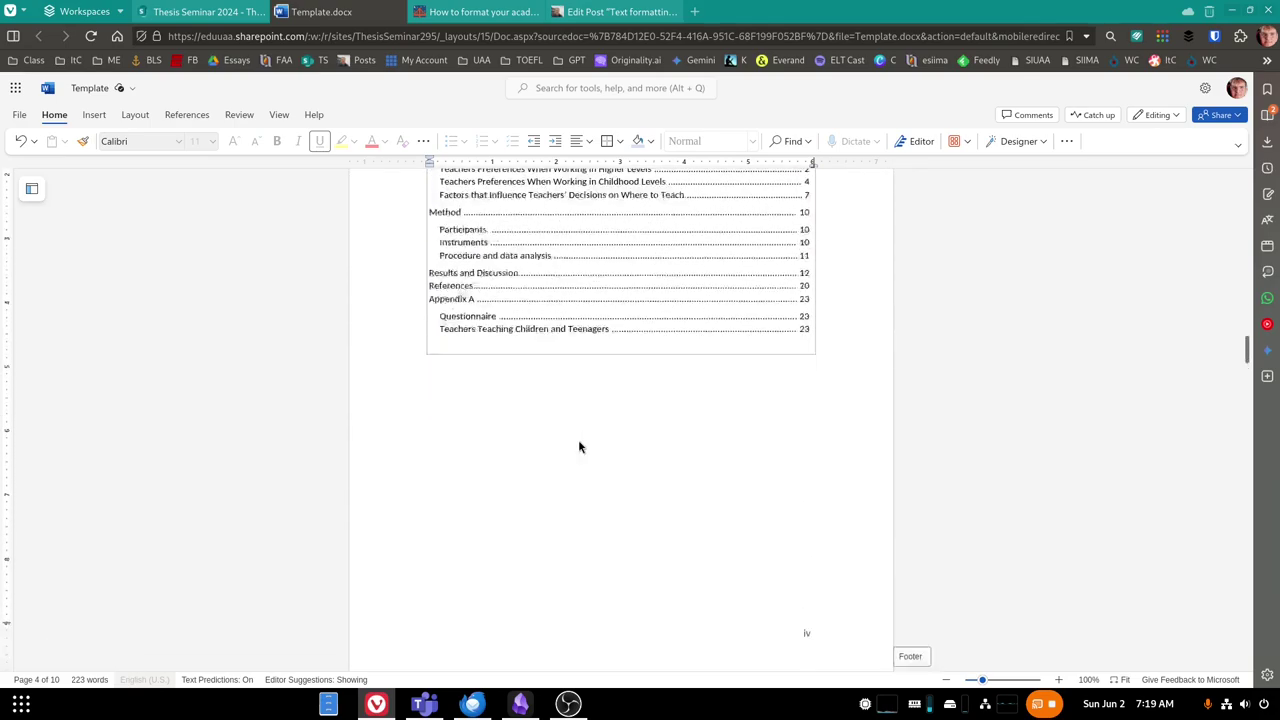
scroll(588, 461, "down", 20)
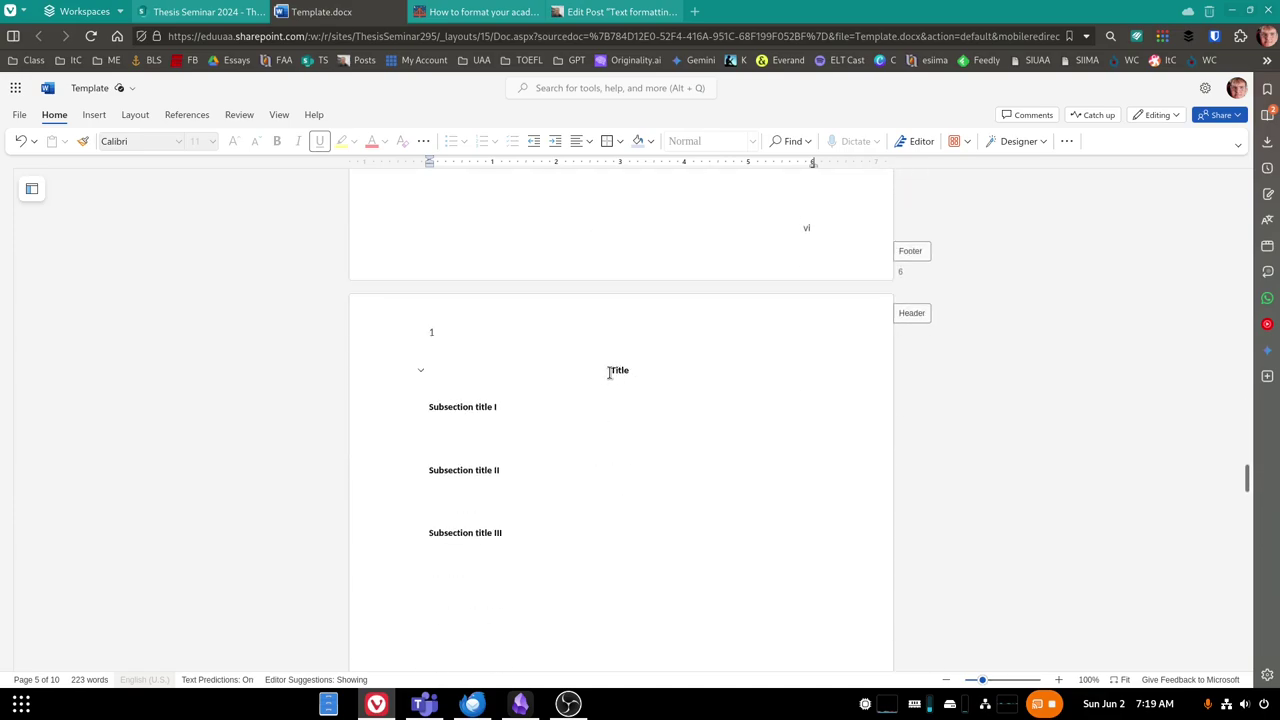
scroll(509, 503, "up", 20)
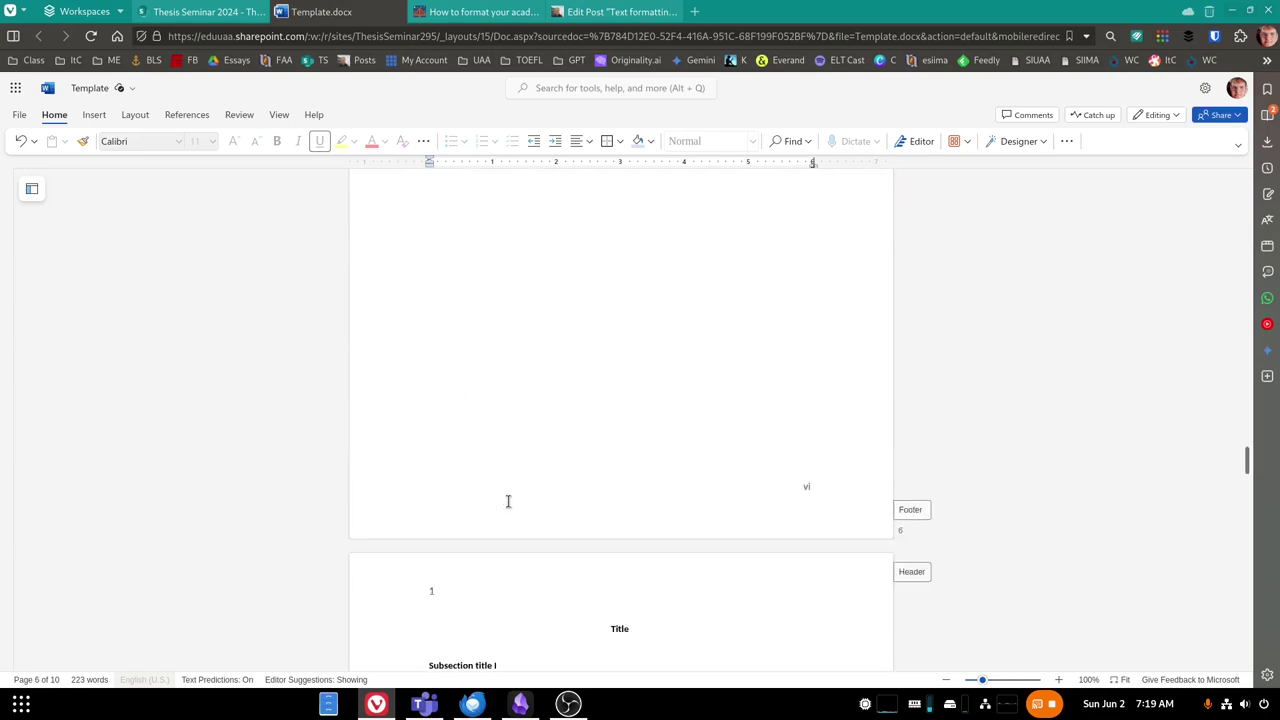
scroll(512, 500, "up", 10)
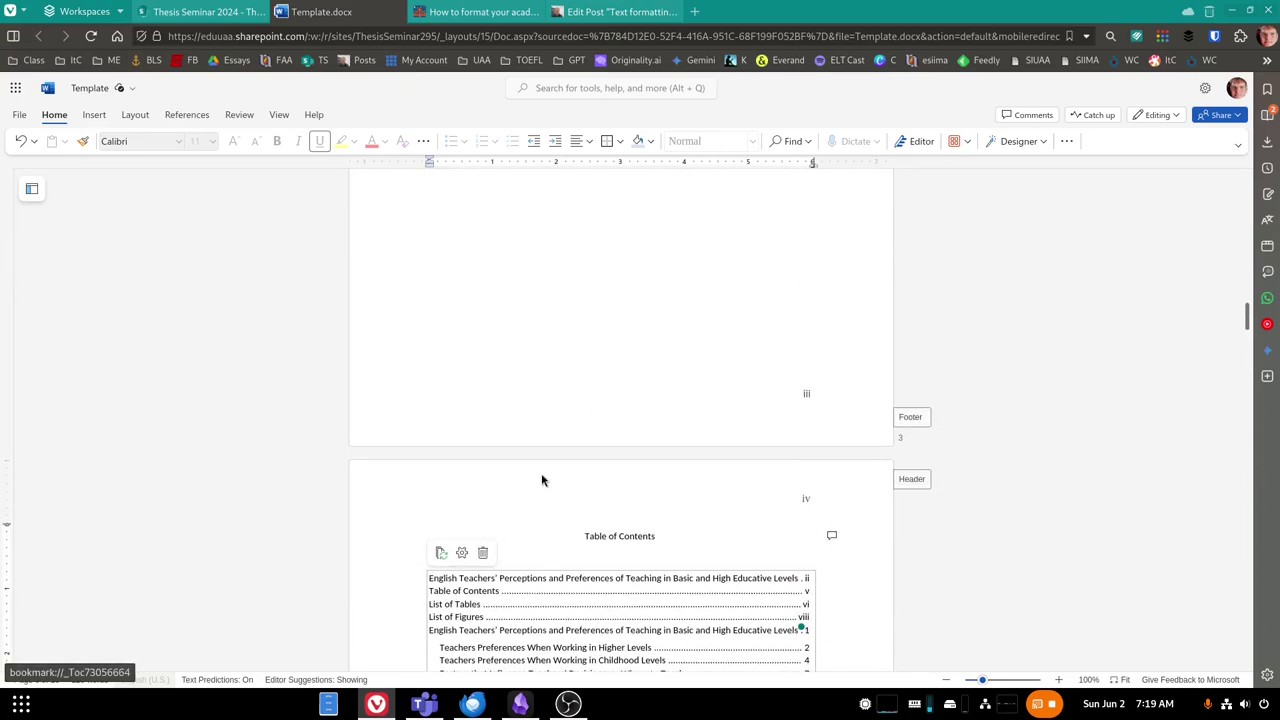
scroll(540, 470, "down", 2)
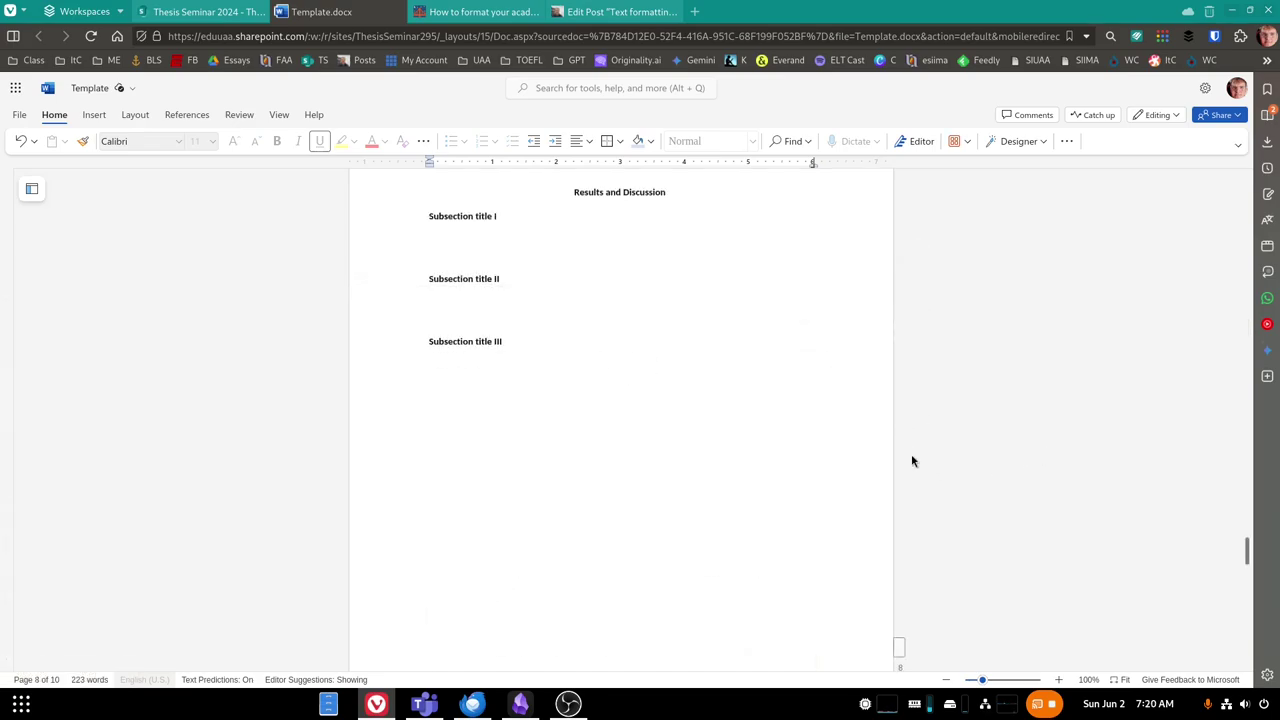
scroll(921, 459, "up", 20)
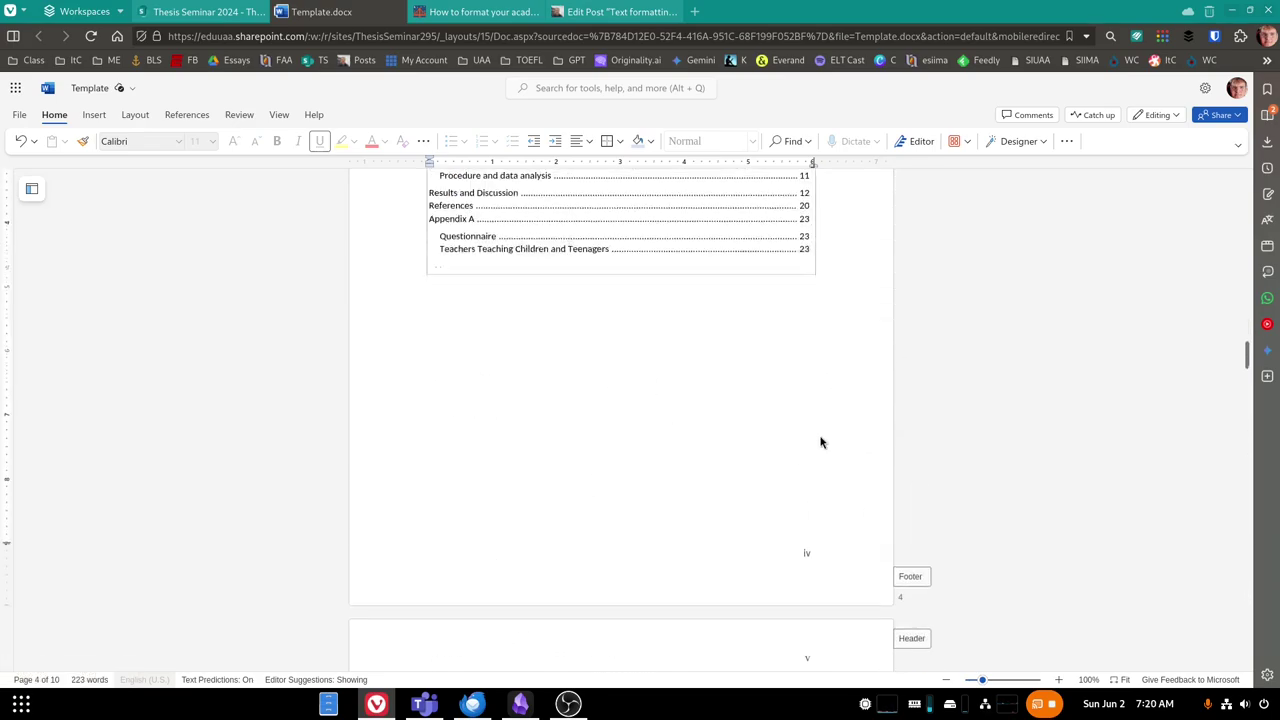
scroll(820, 443, "up", 8)
scroll(820, 443, "down", 5)
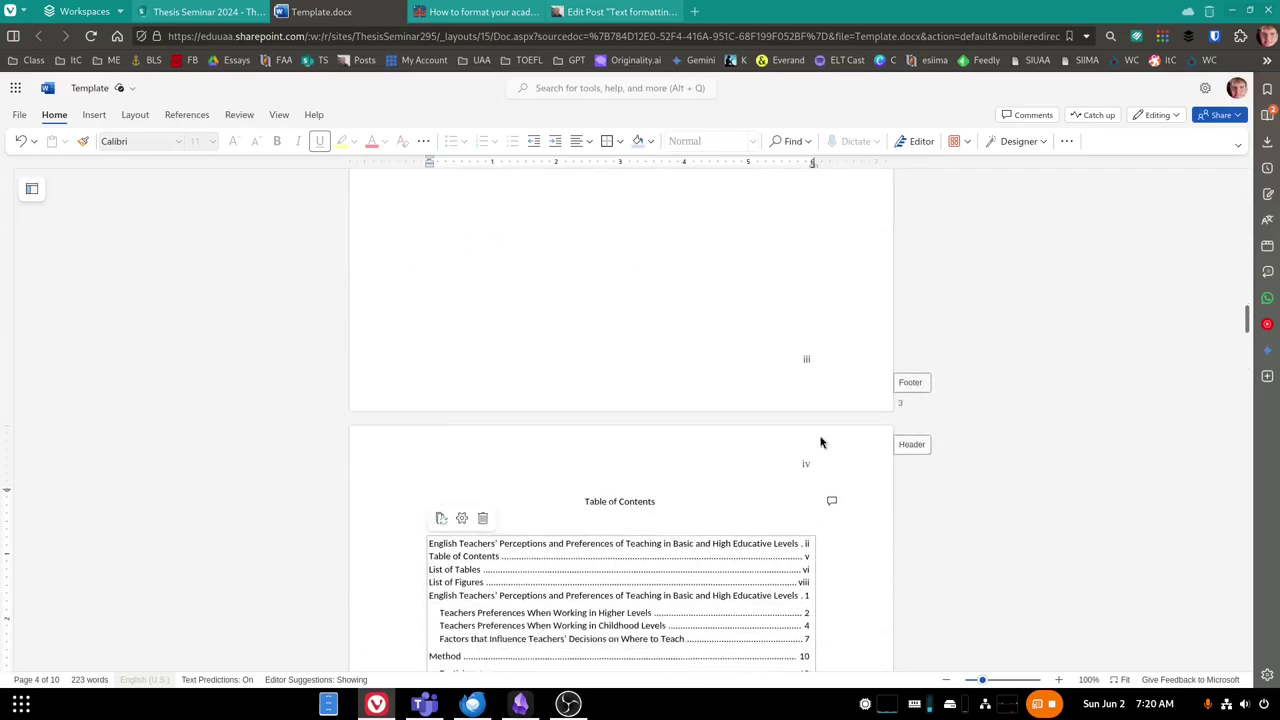